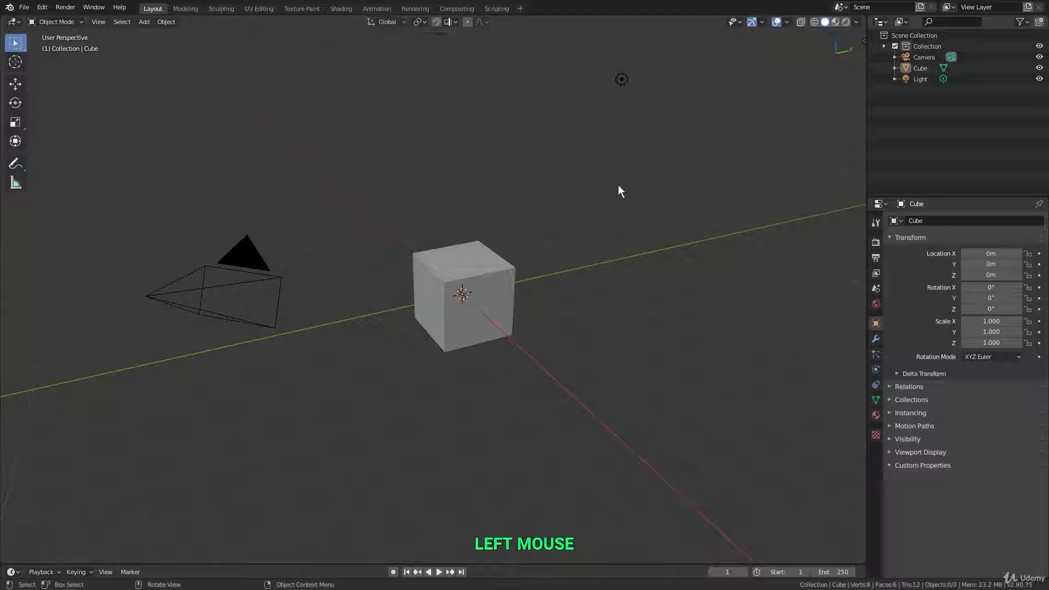
Select the cube in the viewport
key("comma")
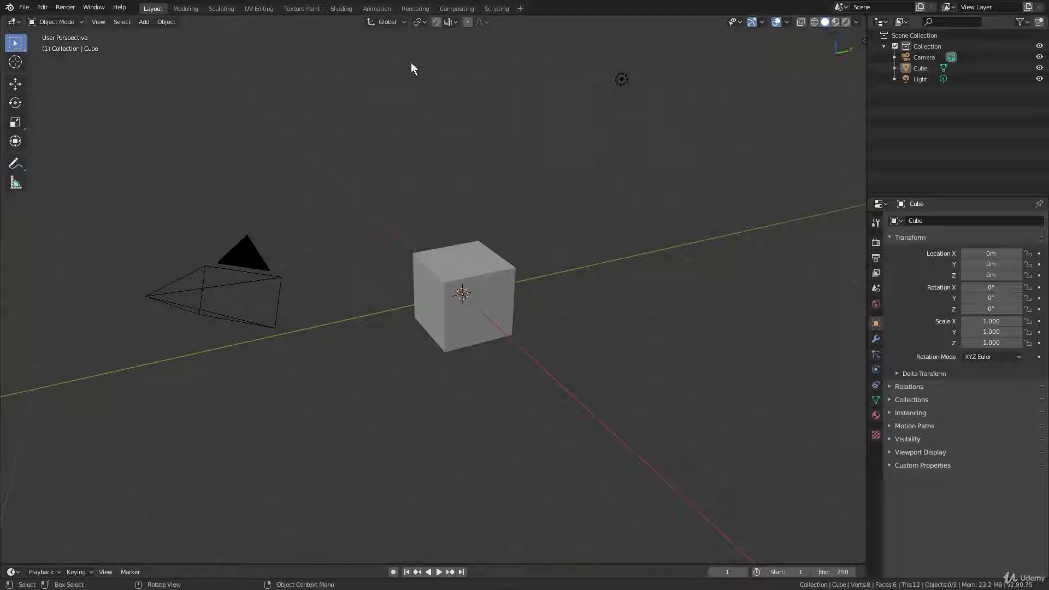
left_click(392, 25)
middle_click_drag(372, 287, 457, 251)
key("g")
left_click(451, 245)
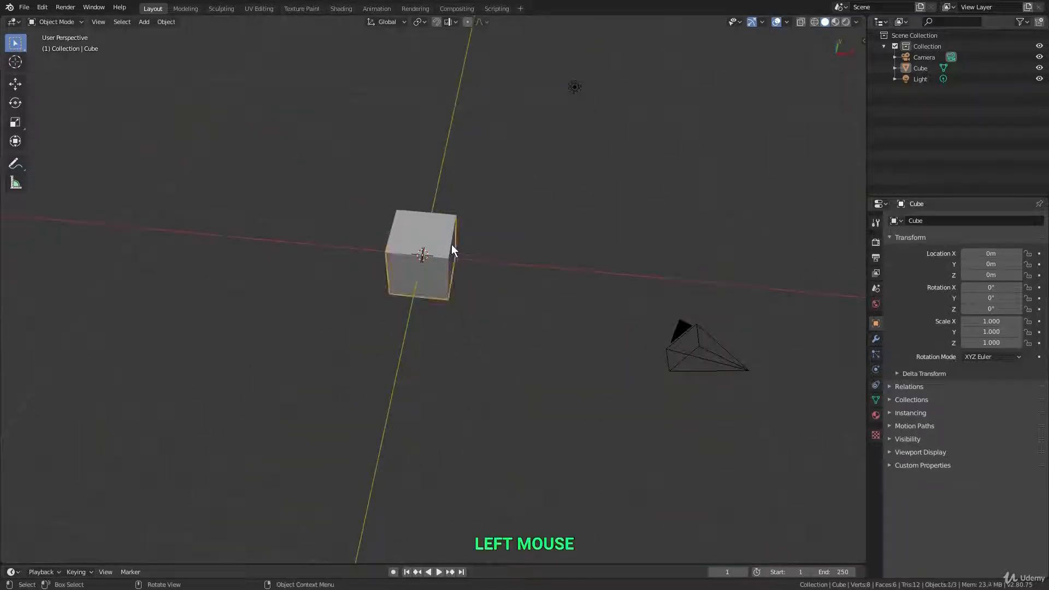
Try moving the cube along the global X, Y and Z axes, cancelling each move
key("g")
key("x")
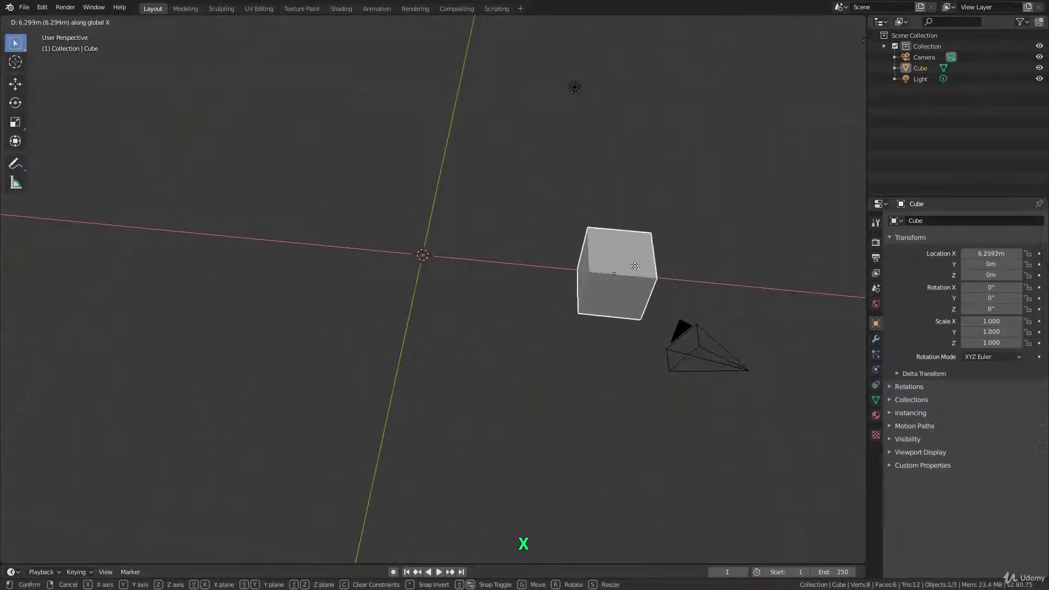
right_click(491, 270)
key("g")
key("y")
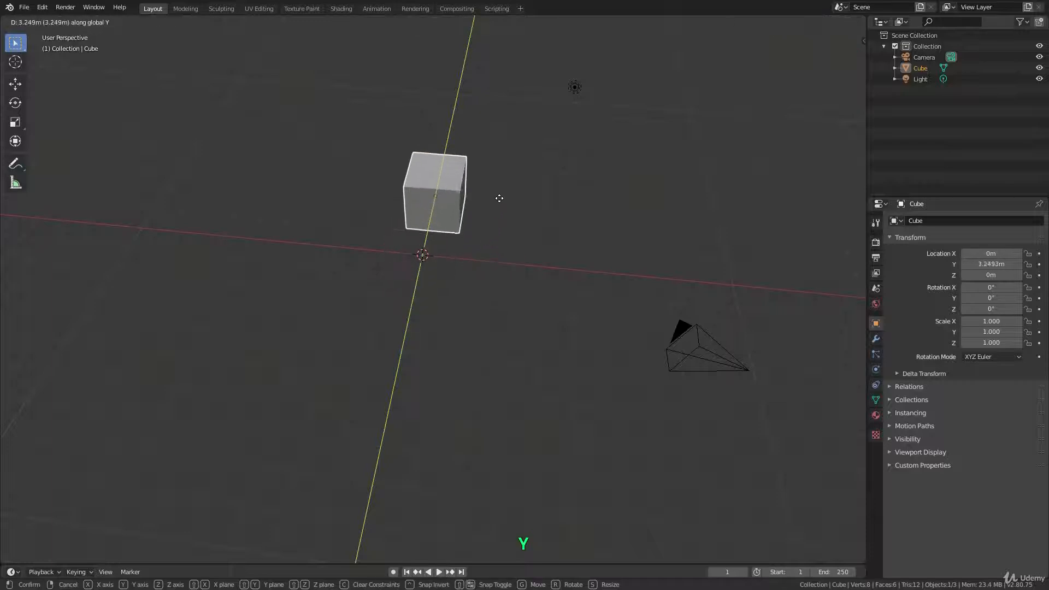
right_click(480, 235)
key("g")
key("z")
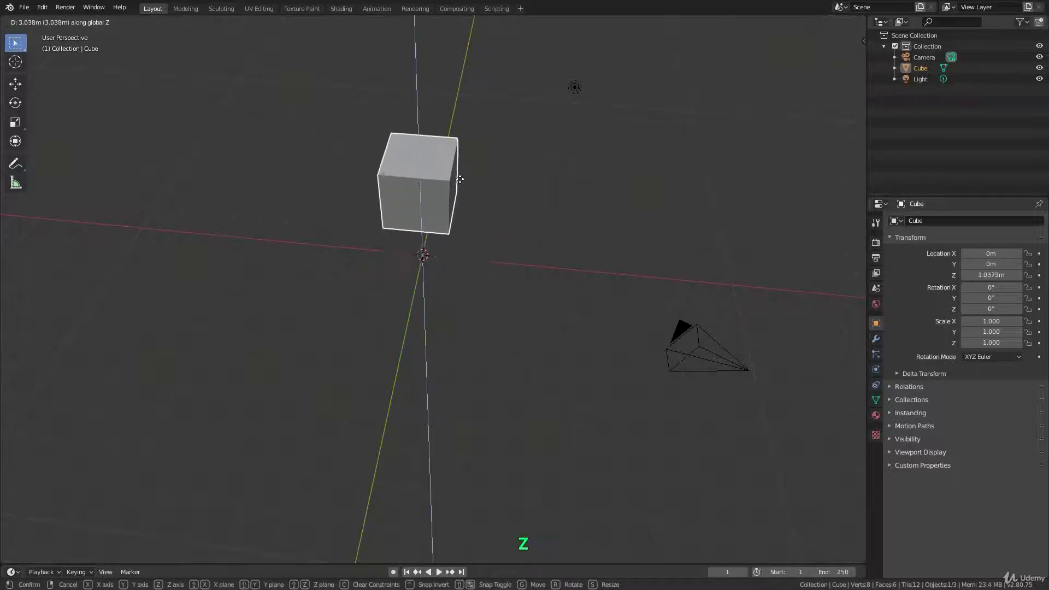
right_click(496, 291)
Rotate the cube about 40.9° around the global Z axis
scroll(466, 257, "up", 3)
key("r")
key("z")
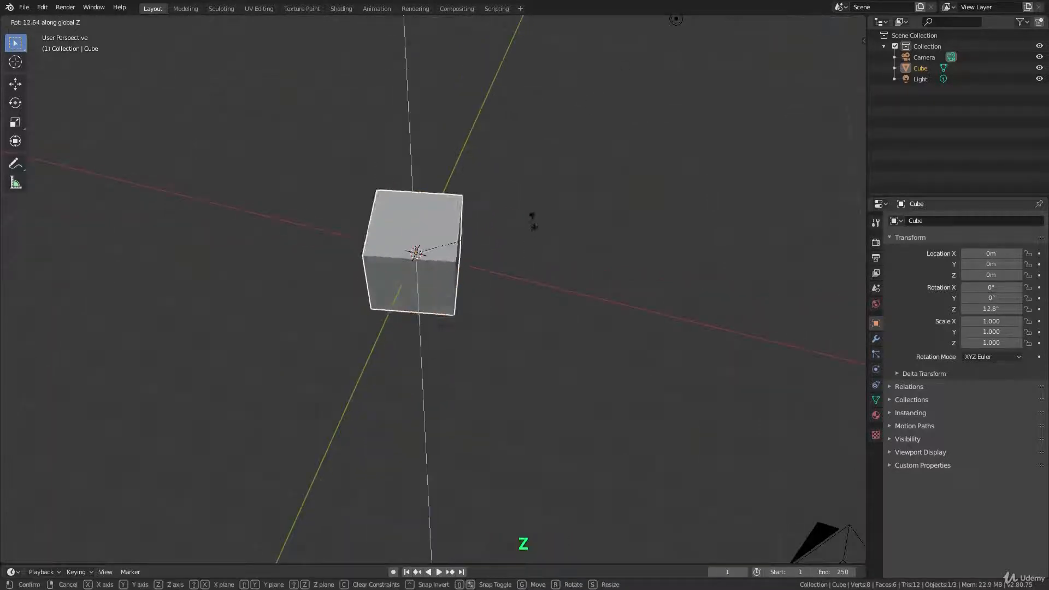
left_click(509, 161)
Try moving the rotated cube along the global X axis, cancelling the move
middle_click_drag(415, 240, 450, 232)
key("g")
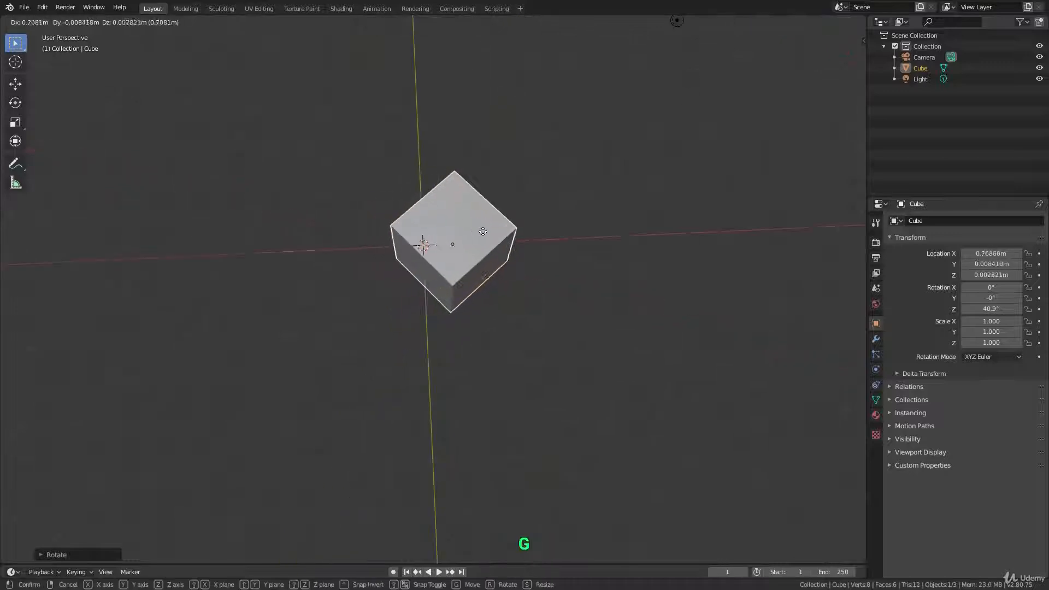
key("x")
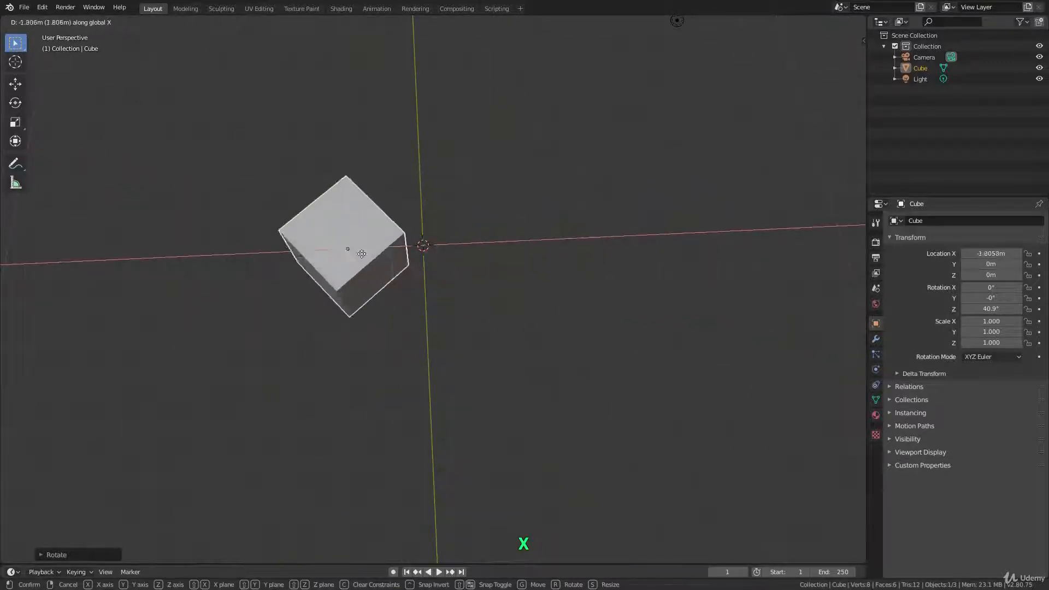
right_click(600, 248)
Set the transform orientation to Local
middle_click_drag(484, 257, 459, 246)
left_click(397, 22)
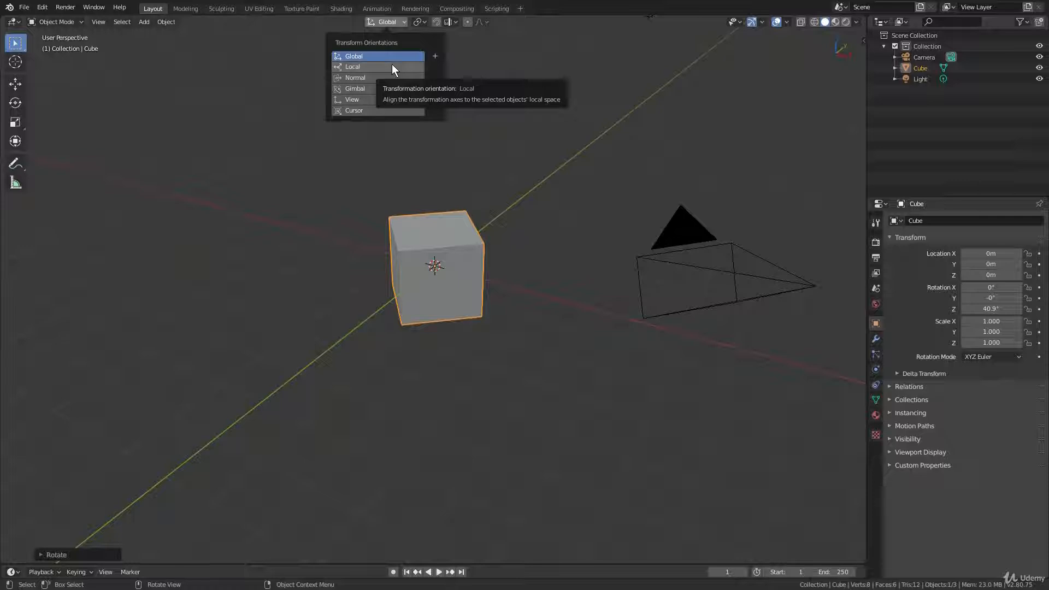
left_click(392, 66)
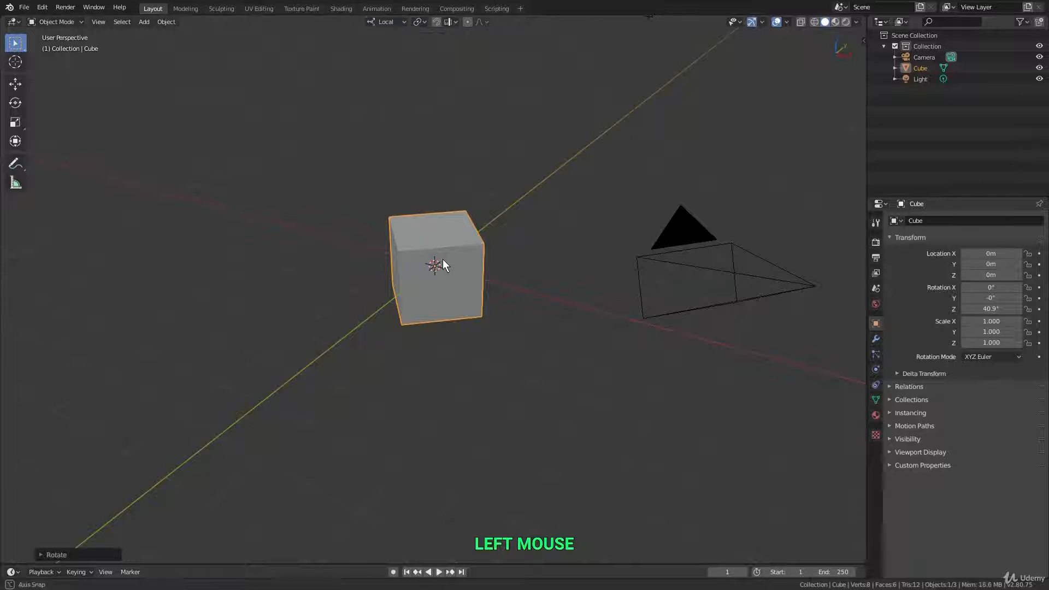
Turn on the cube's axis display and switch the viewport to wireframe shading
middle_click_drag(443, 258, 454, 281)
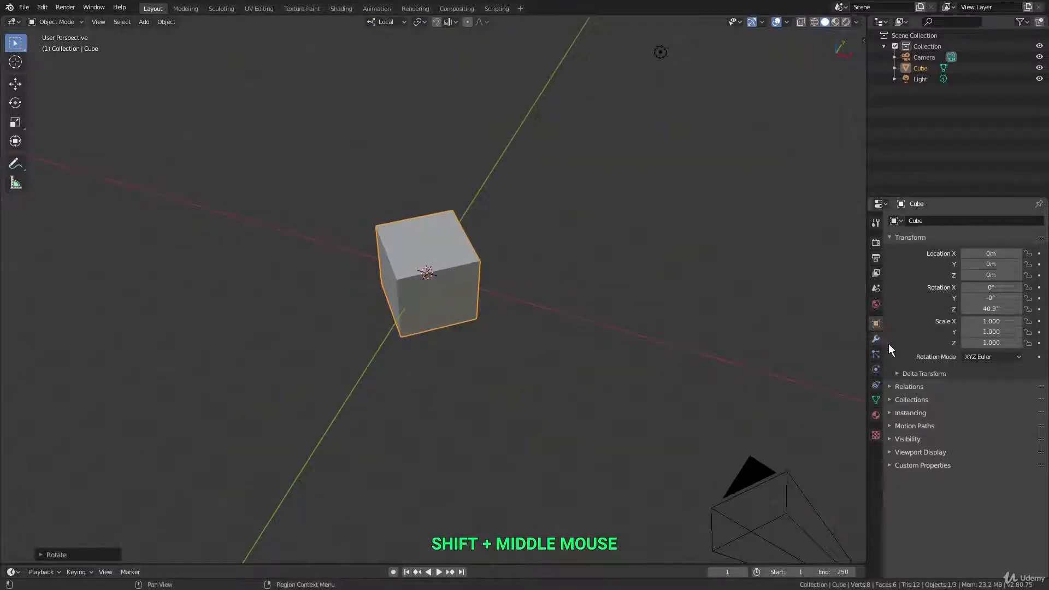
left_click(889, 452)
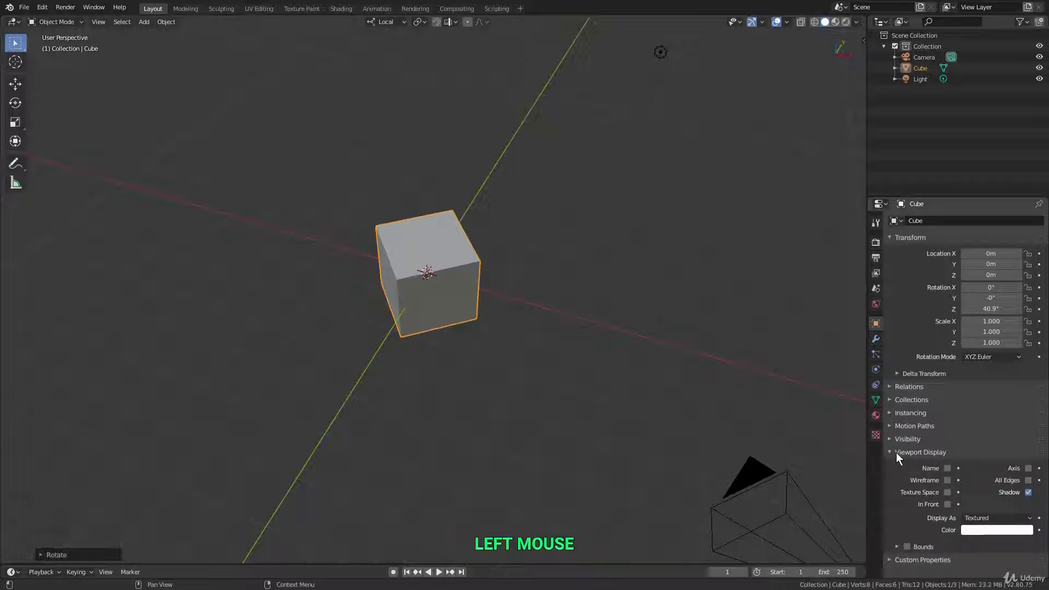
left_click(1028, 468)
key("shift+z")
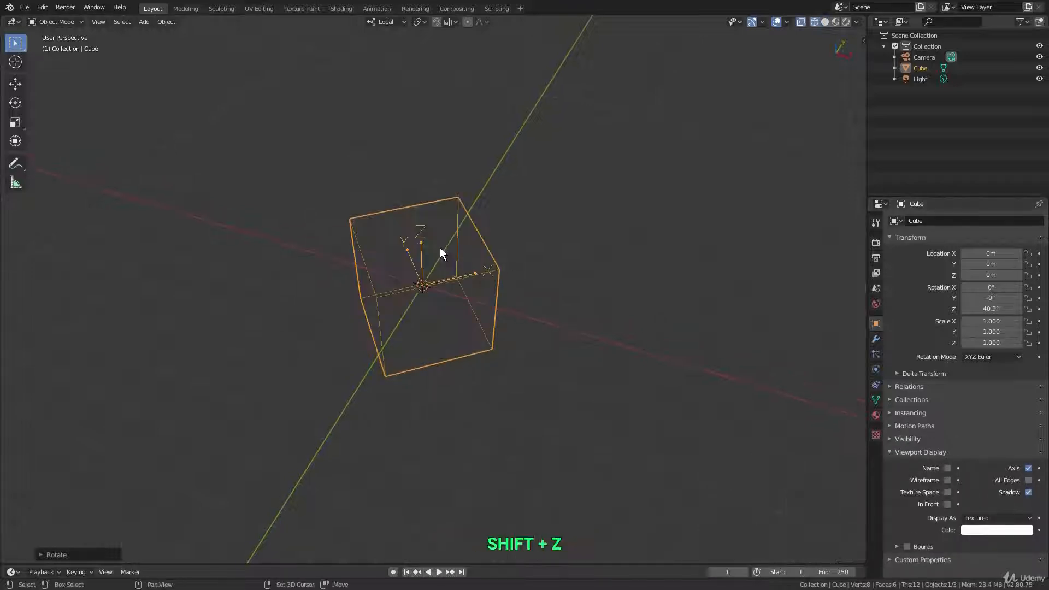
Try moving the cube along its local X axis, cancelling the move
mouse_move(441, 248)
middle_mouse_down()
mouse_move(434, 280)
mouse_move(453, 319)
mouse_move(471, 303)
middle_mouse_up()
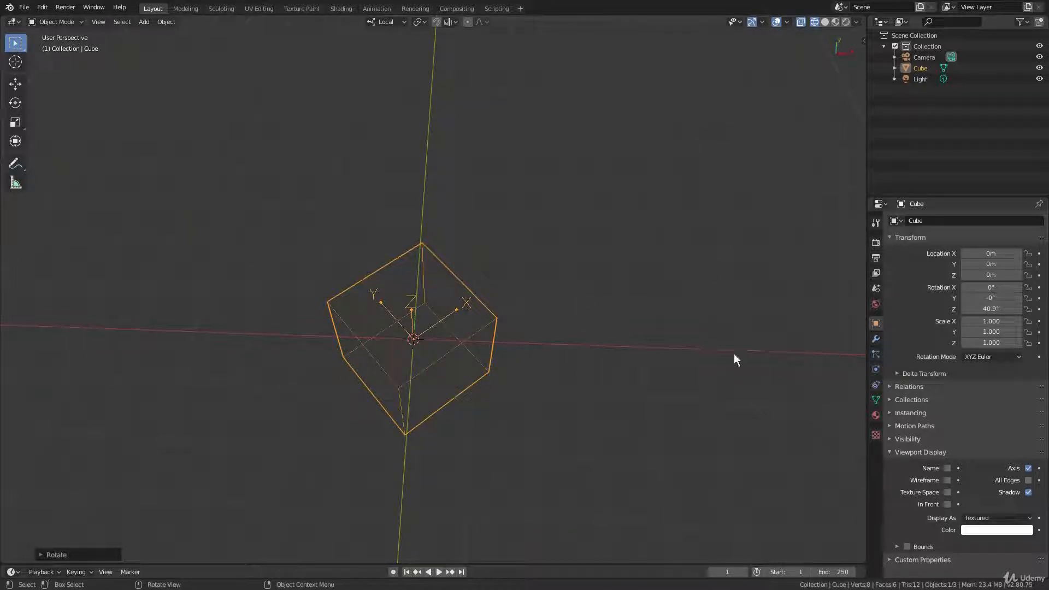
middle_click_drag(354, 331, 345, 312)
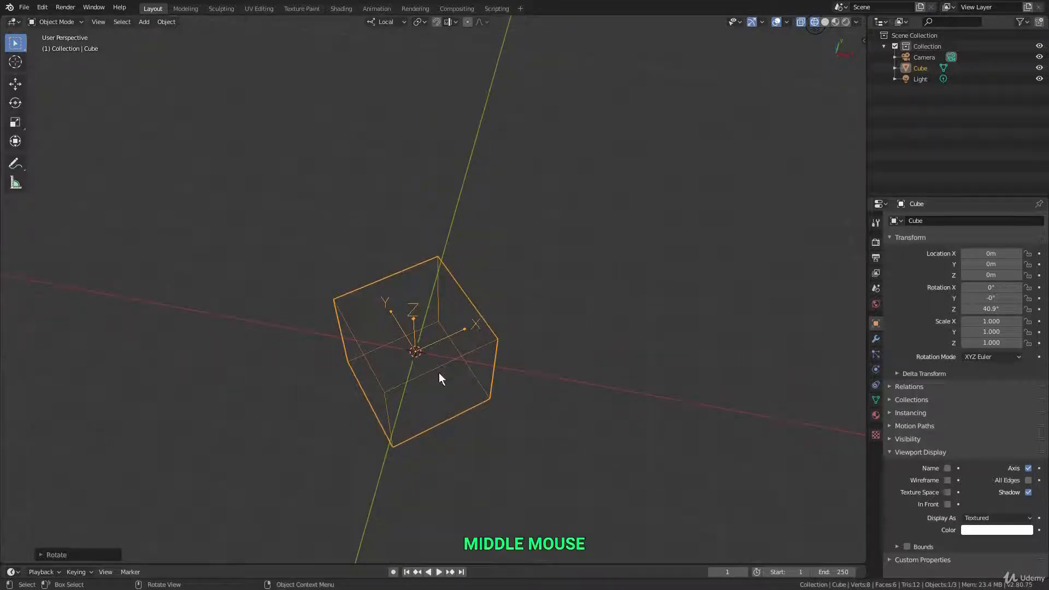
key("g")
key("x")
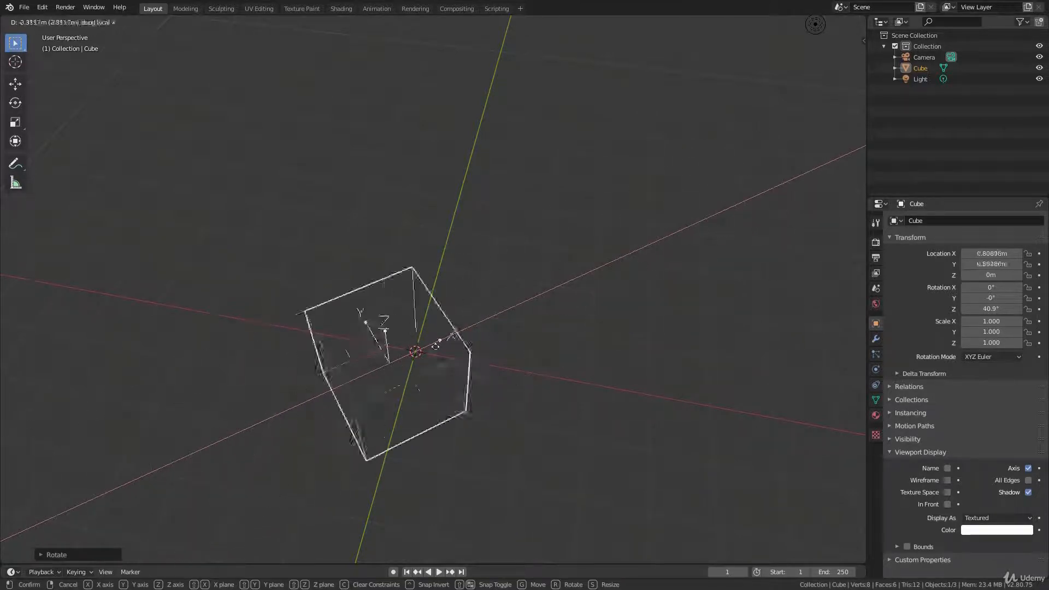
right_click(461, 368)
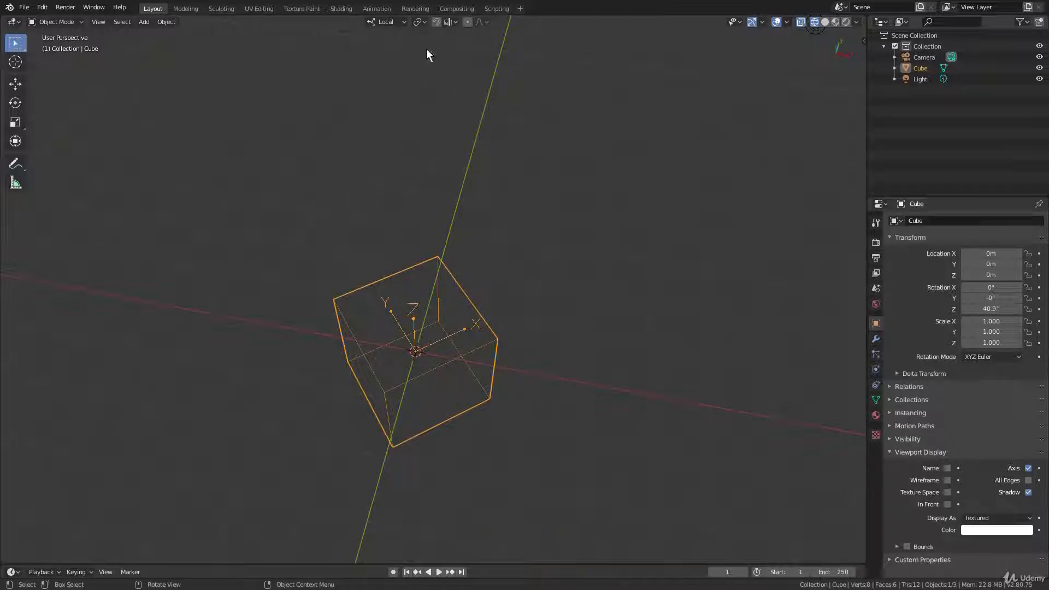
Set the transform orientation to Global and try moving the cube along global X, switching to local X before cancelling
left_click(392, 22)
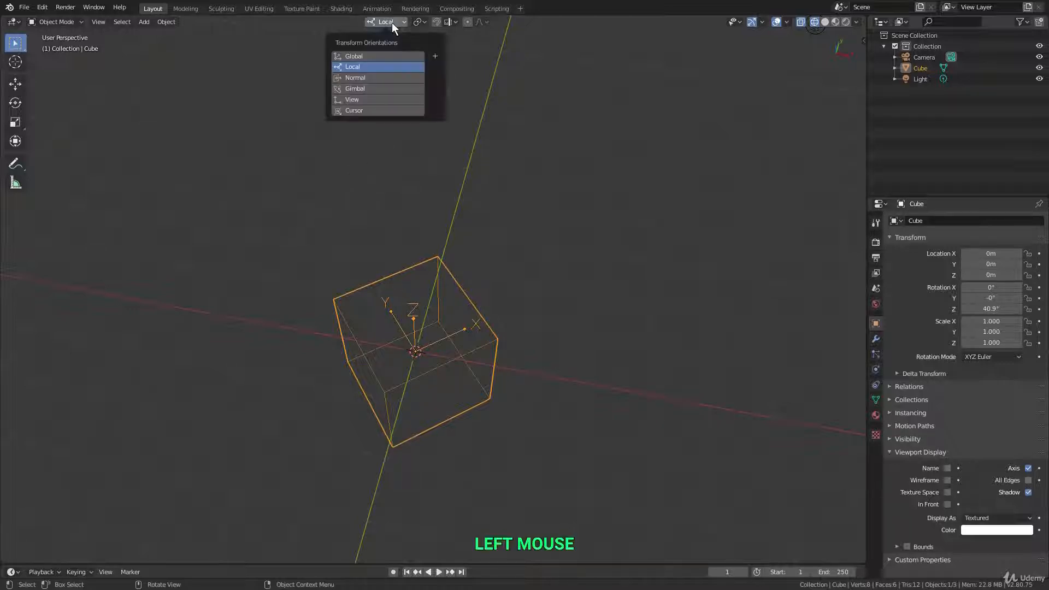
left_click(389, 55)
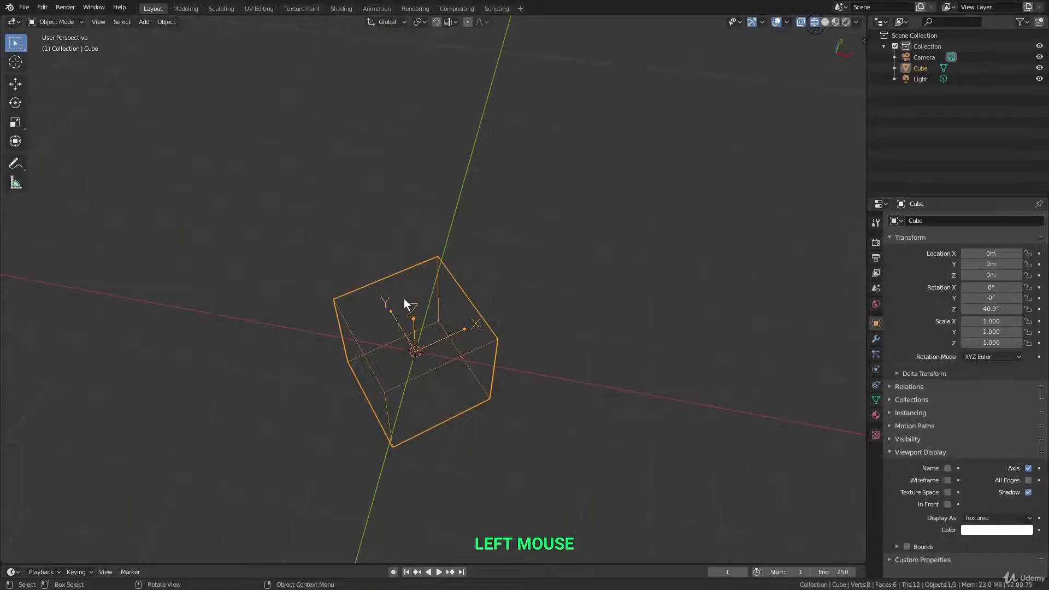
key("g")
key("x")
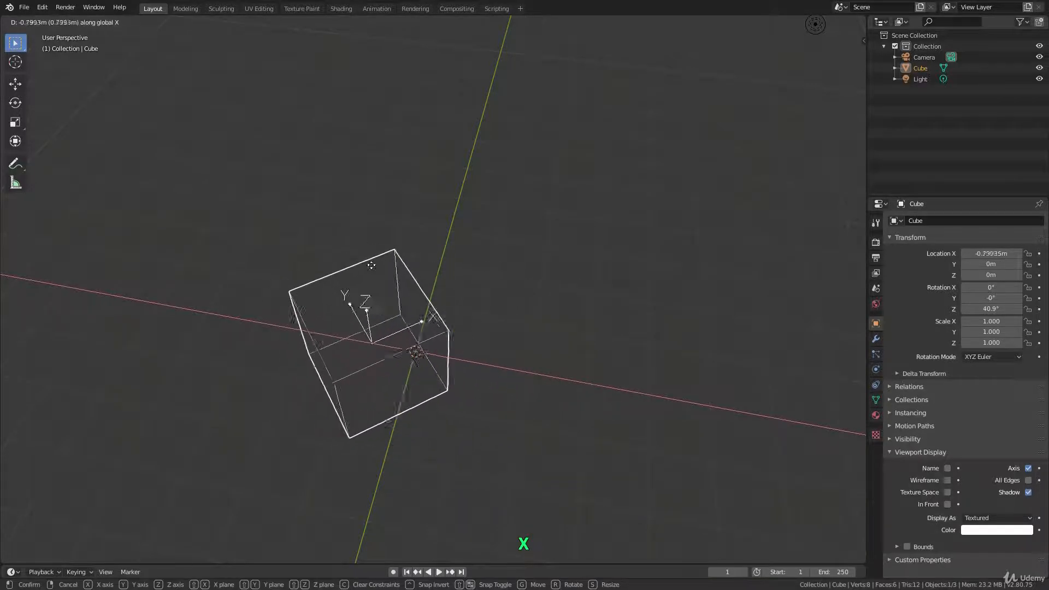
key("x")
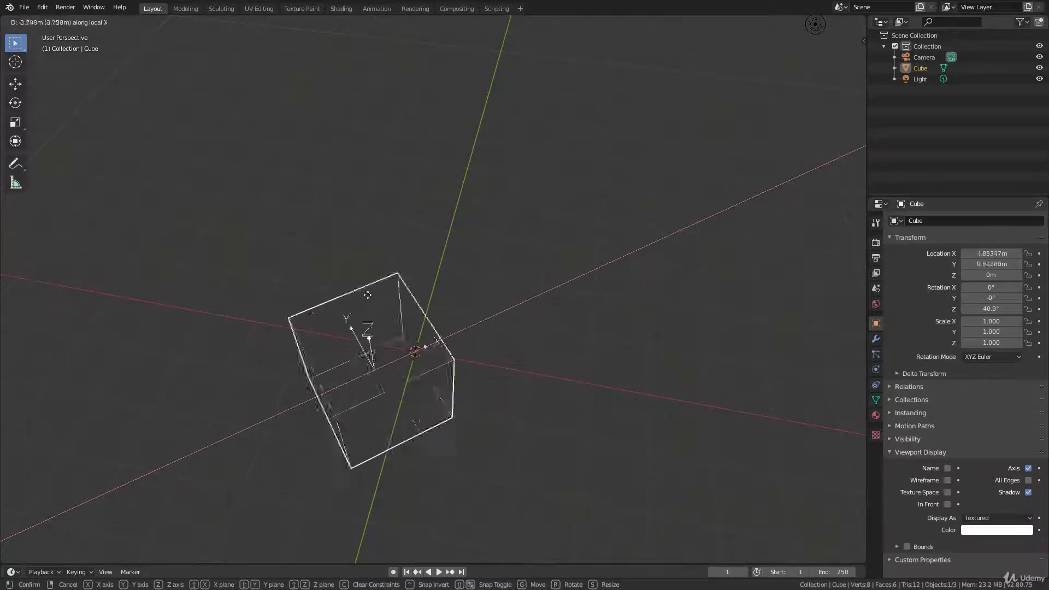
right_click(417, 281)
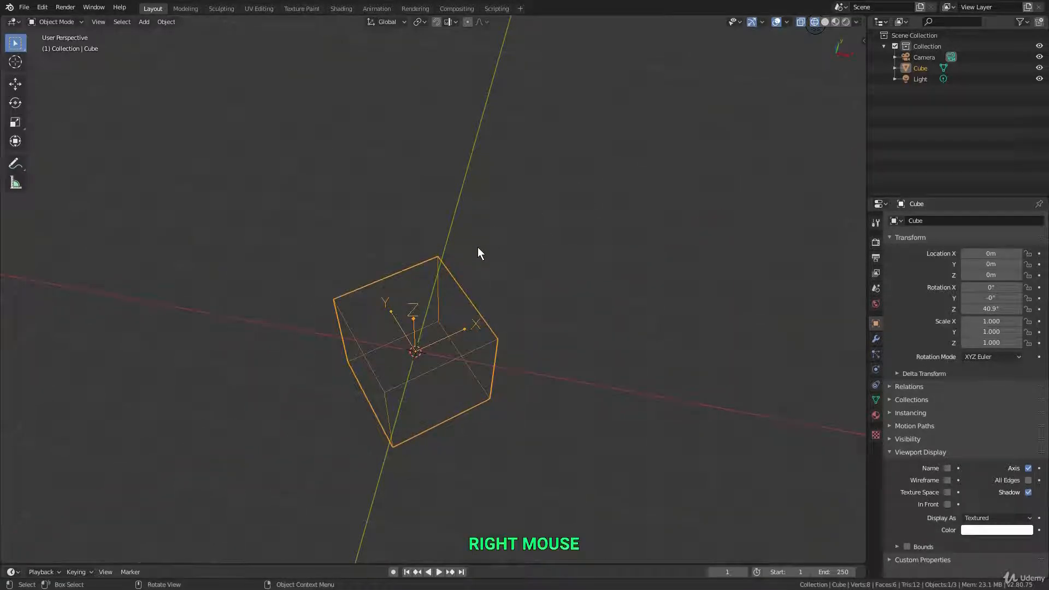
Try rotating the cube around its local X axis while in Global orientation, cancelling the rotation
key("r")
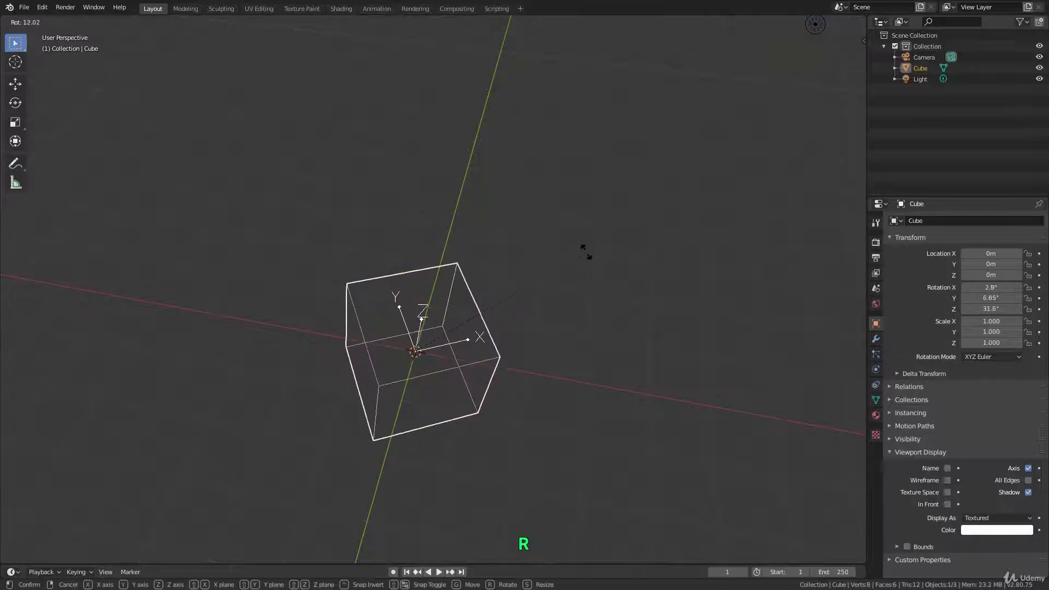
key("x")
key("x")
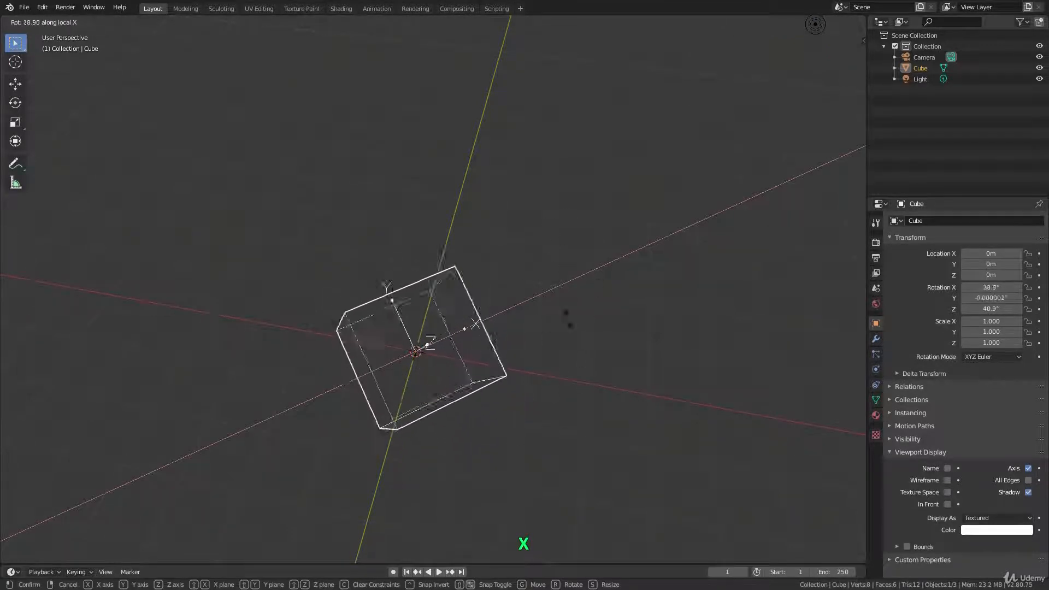
right_click(583, 327)
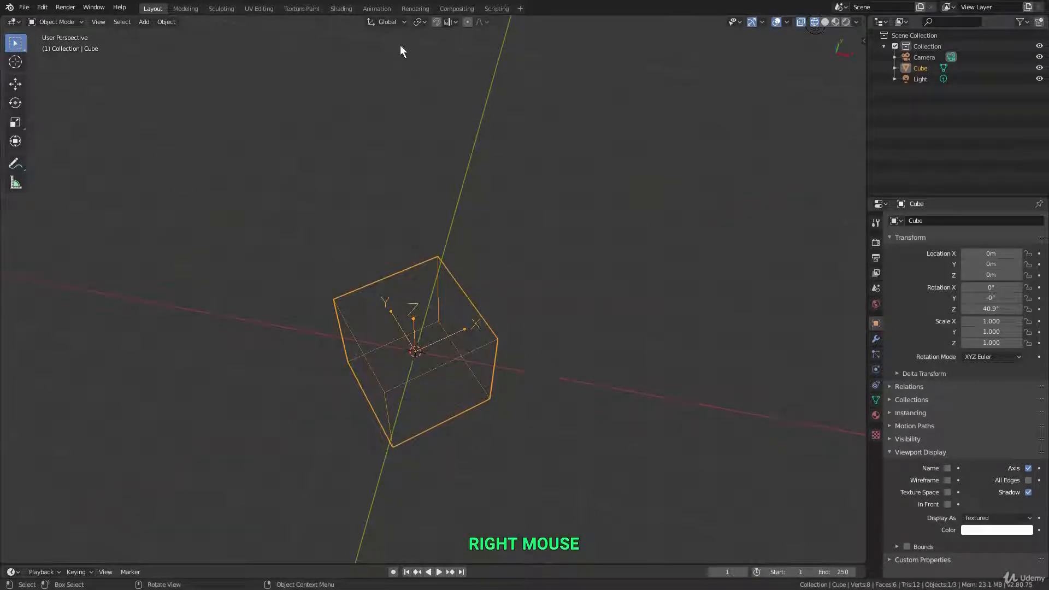
Delete the cube and add a plane mesh in its place
left_click(393, 23)
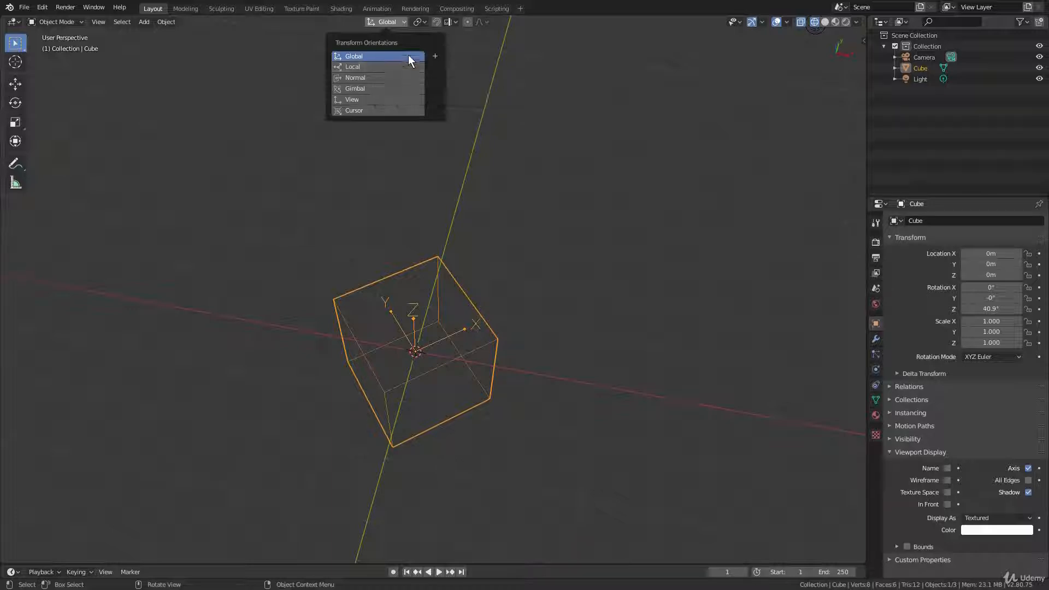
key("x")
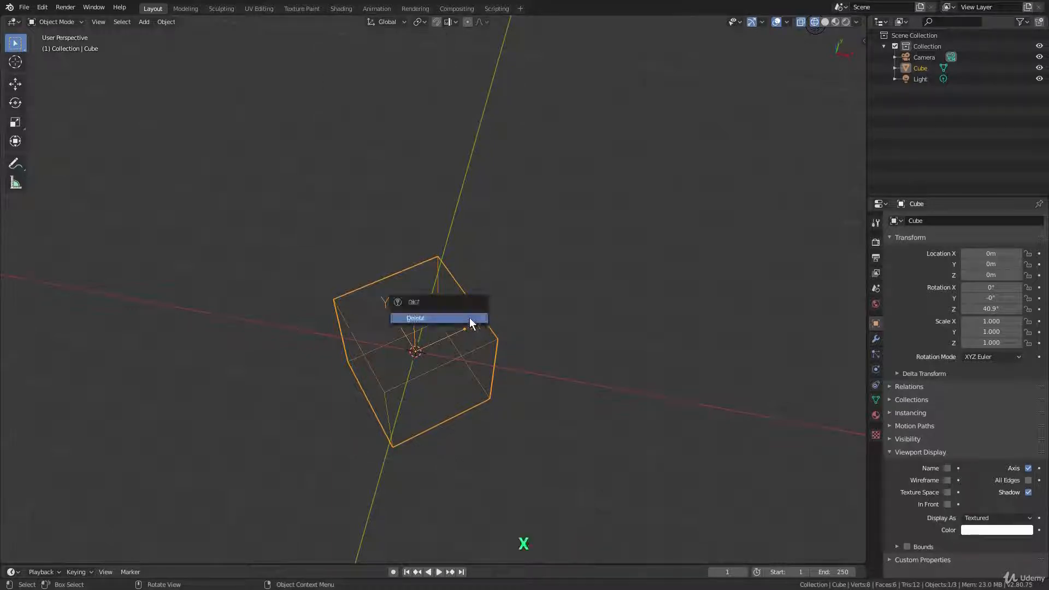
left_click(470, 317)
key("shift+a")
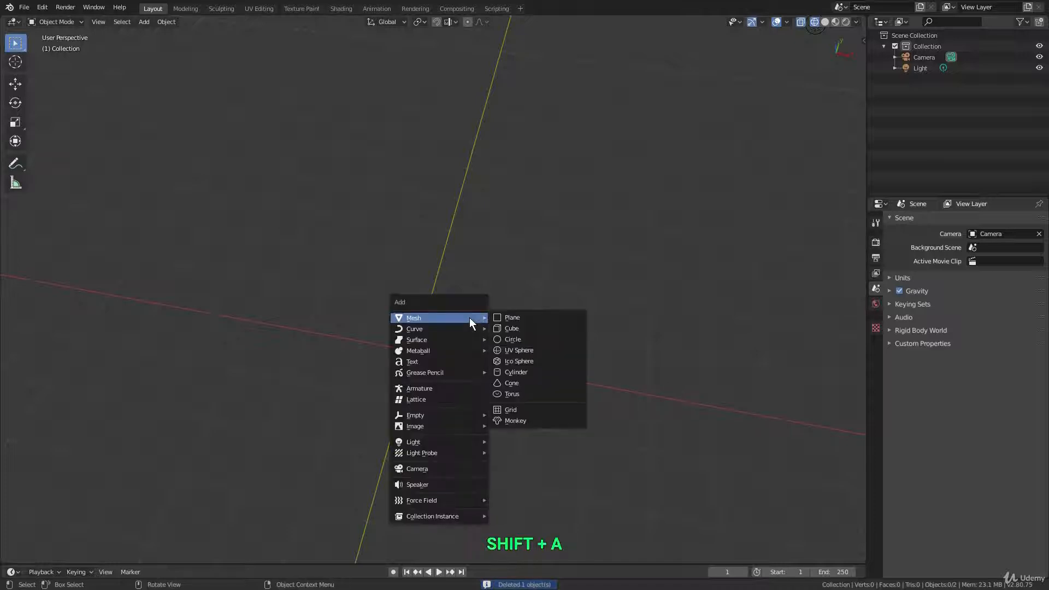
left_click(556, 317)
Set the transform orientation to Normal and enter Edit Mode on the plane
left_click(394, 22)
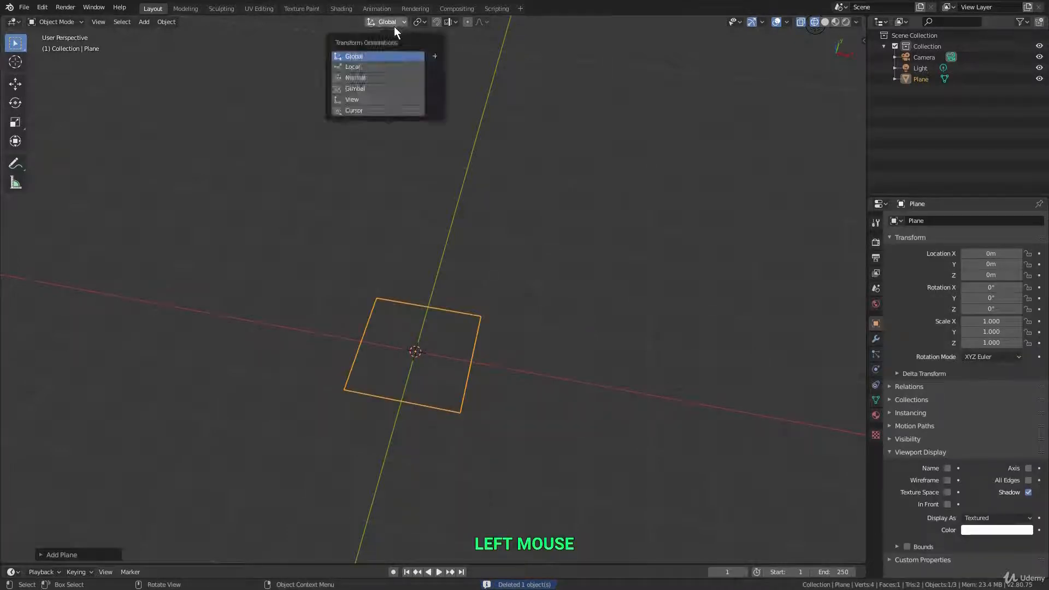
left_click(365, 79)
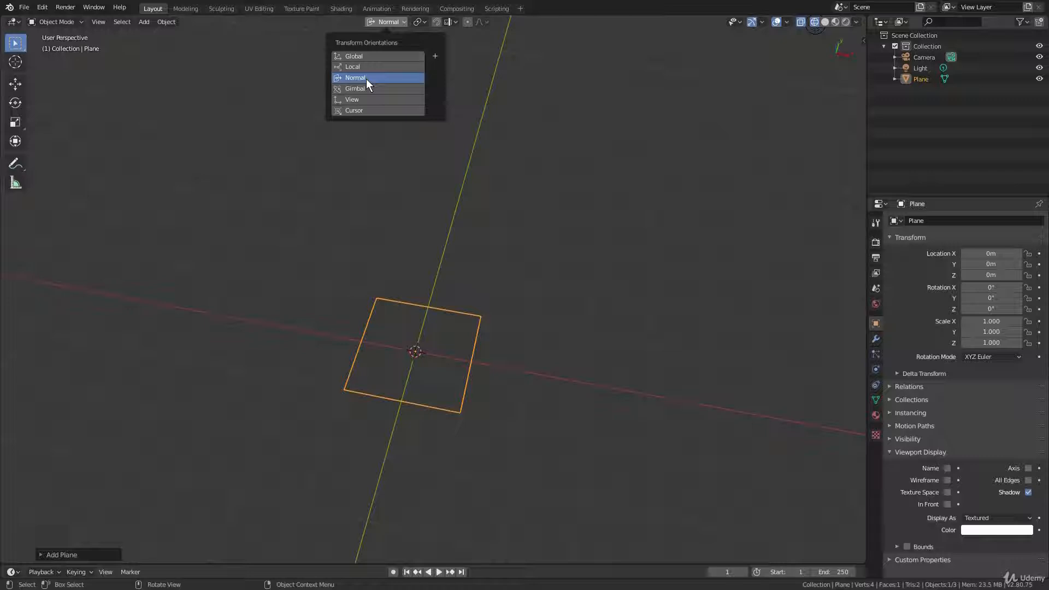
middle_click_drag(460, 387, 440, 284, "shift")
key("Tab")
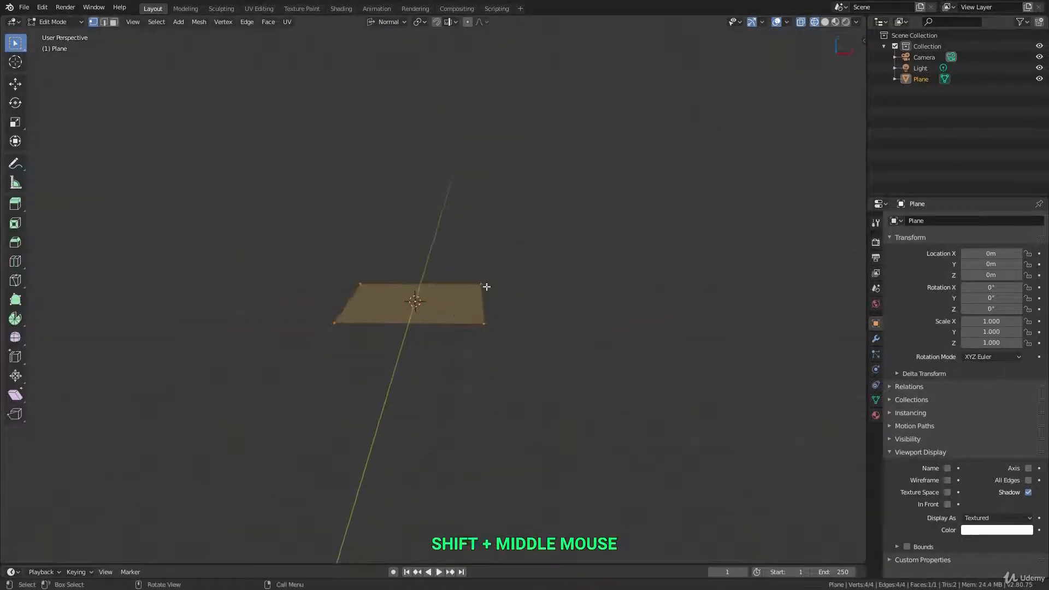
Tilt the plane's face freely with a trackball rotation
key("r")
key("r")
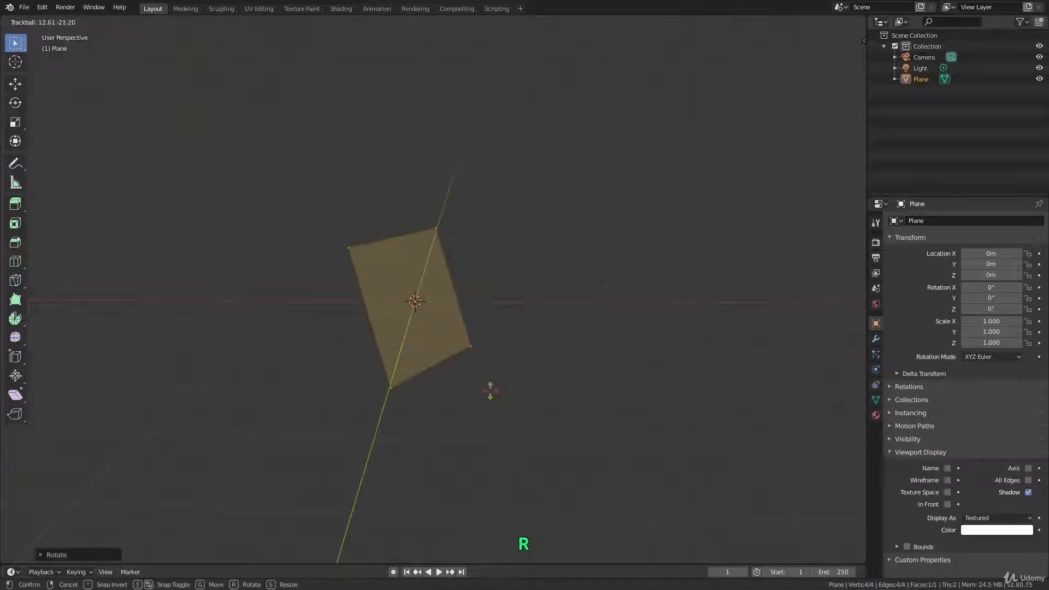
left_click(492, 395)
Try moving the tilted plane's face along its normal Z axis, cancelling the move
scroll(444, 350, "down", 2)
middle_click_drag(427, 328, 452, 333, "shift")
scroll(432, 335, "up", 2)
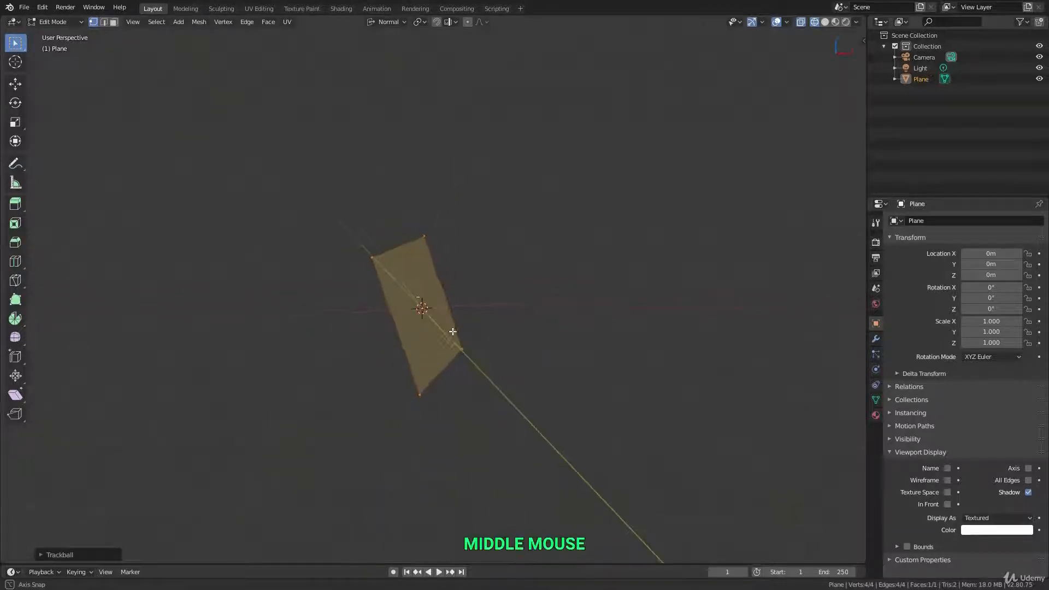
middle_click_drag(393, 306, 418, 316)
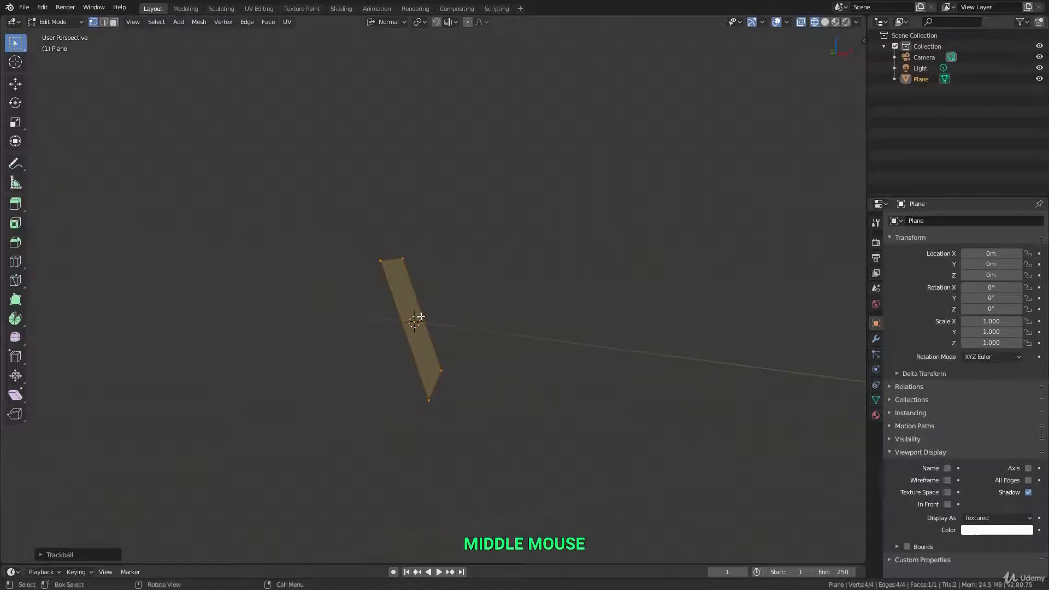
key("g")
key("z")
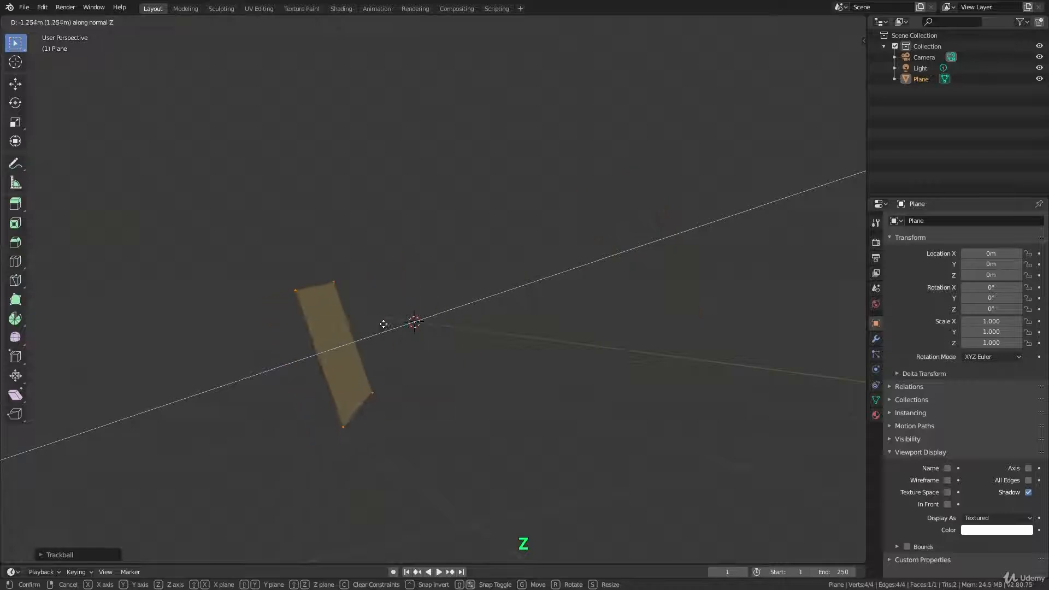
right_click(470, 326)
Try moving the plane's face along its normal Y axis and its normal X axis, cancelling the move
middle_click_drag(471, 326, 375, 332)
key("g")
key("y")
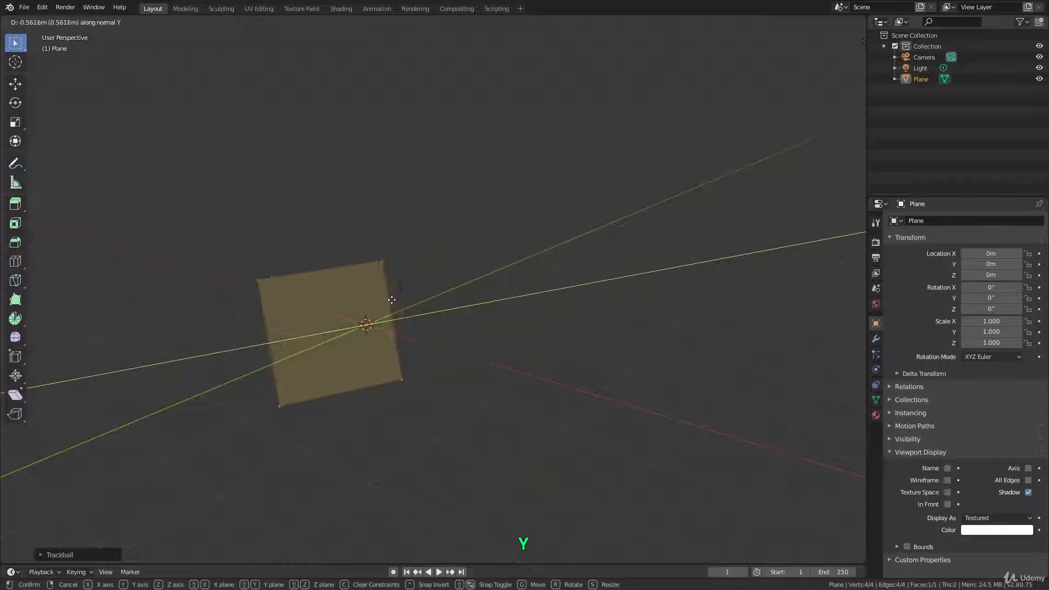
key("x")
right_click(372, 322)
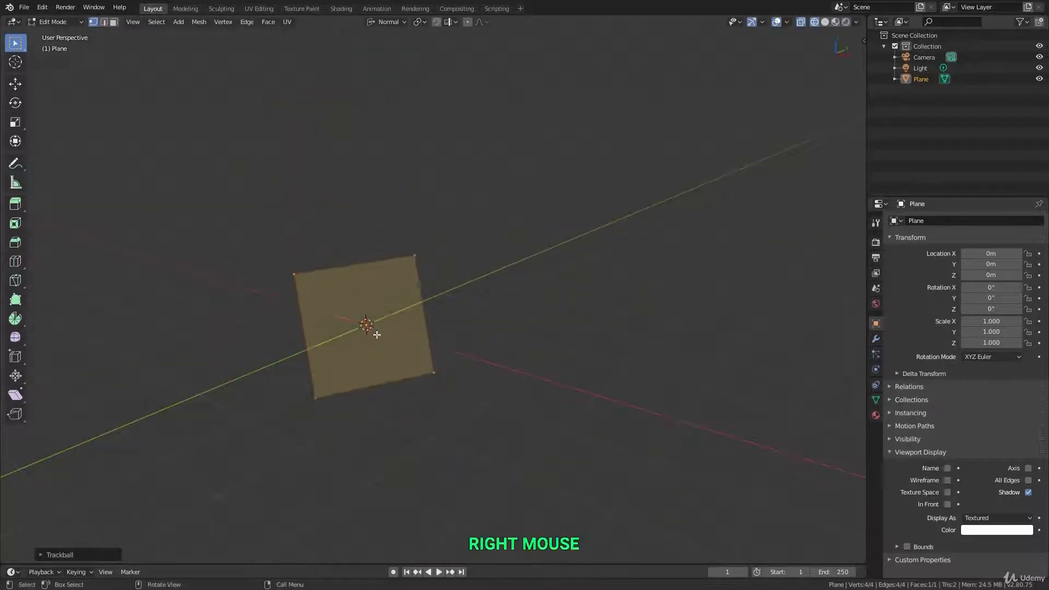
Try moving the face along its normal Z axis again from an edge-on viewing angle, cancelling the move
middle_click_drag(371, 323, 434, 317)
key("g")
key("z")
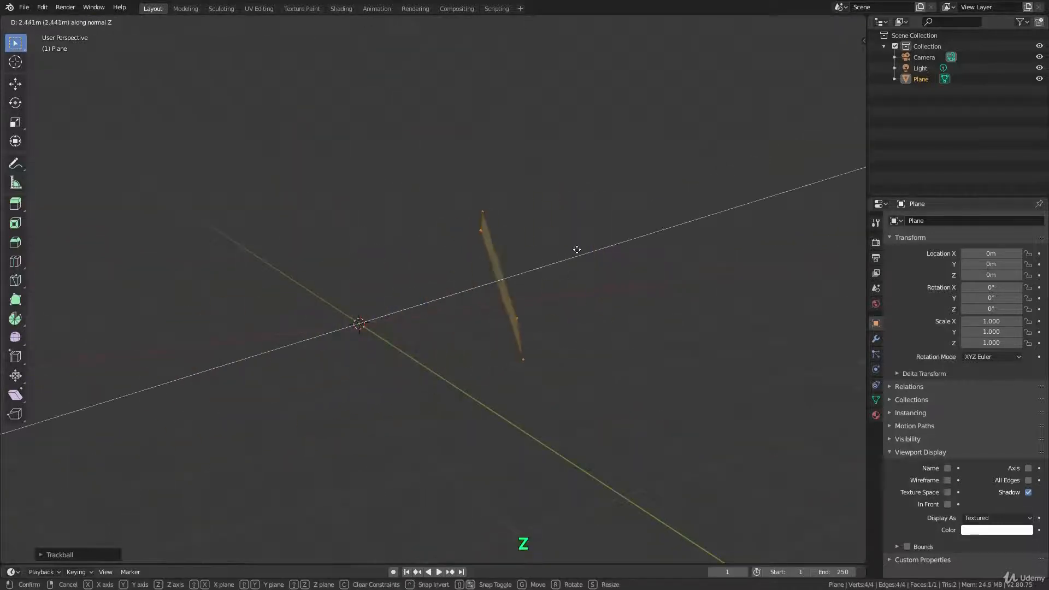
right_click(341, 332)
Return to Object Mode, delete the plane and add a cube mesh in its place
key("Tab")
key("x")
left_click(418, 311)
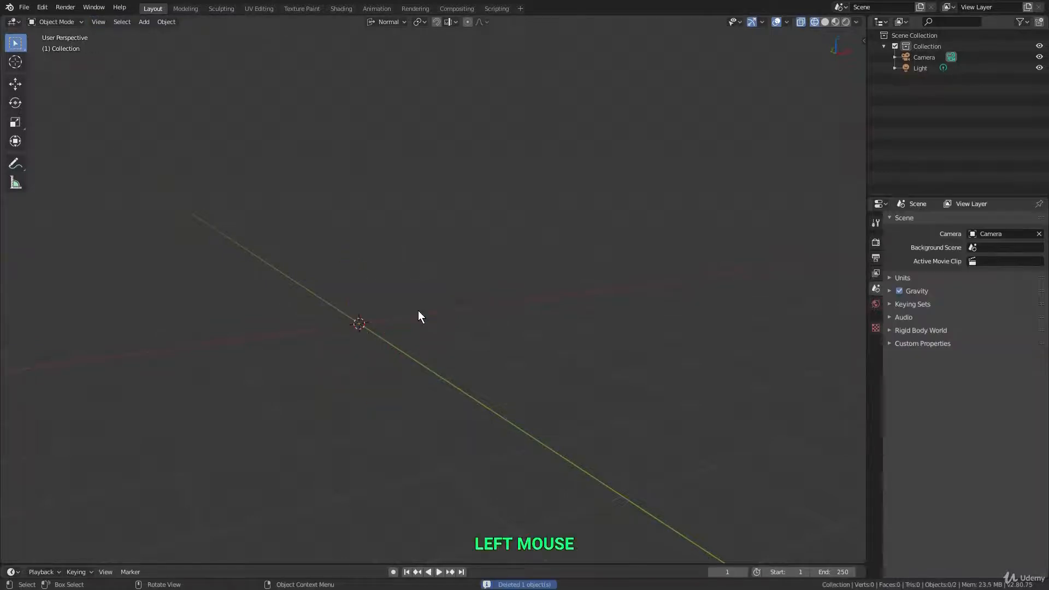
key("shift+a")
mouse_move(418, 311)
left_click(476, 318)
middle_click_drag(454, 322, 377, 322)
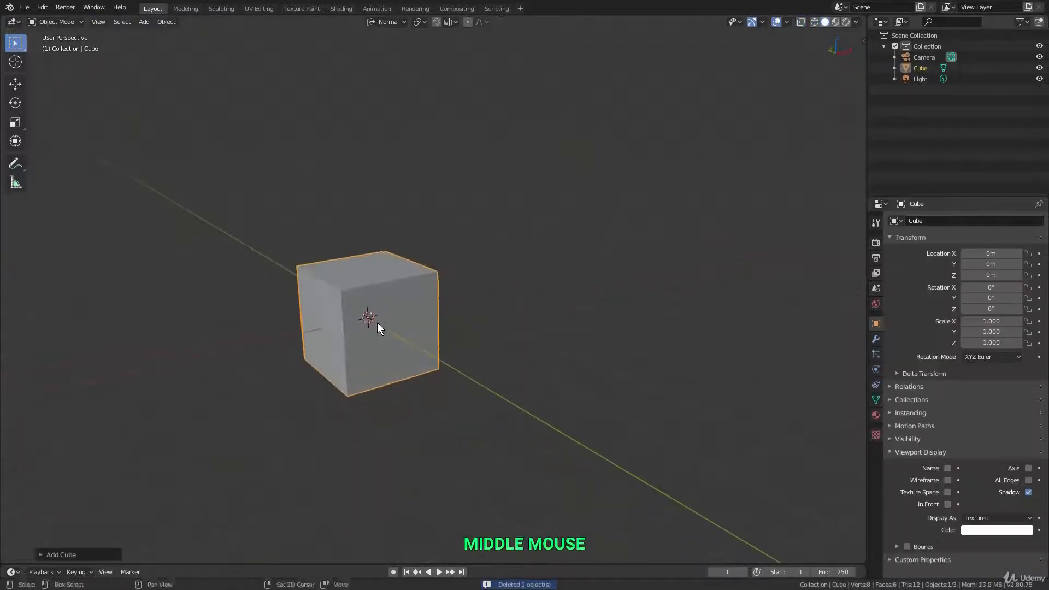
Set the transform orientation to View
scroll(471, 313, "up", 3)
middle_click_drag(470, 313, 445, 300, "shift")
left_click(395, 22)
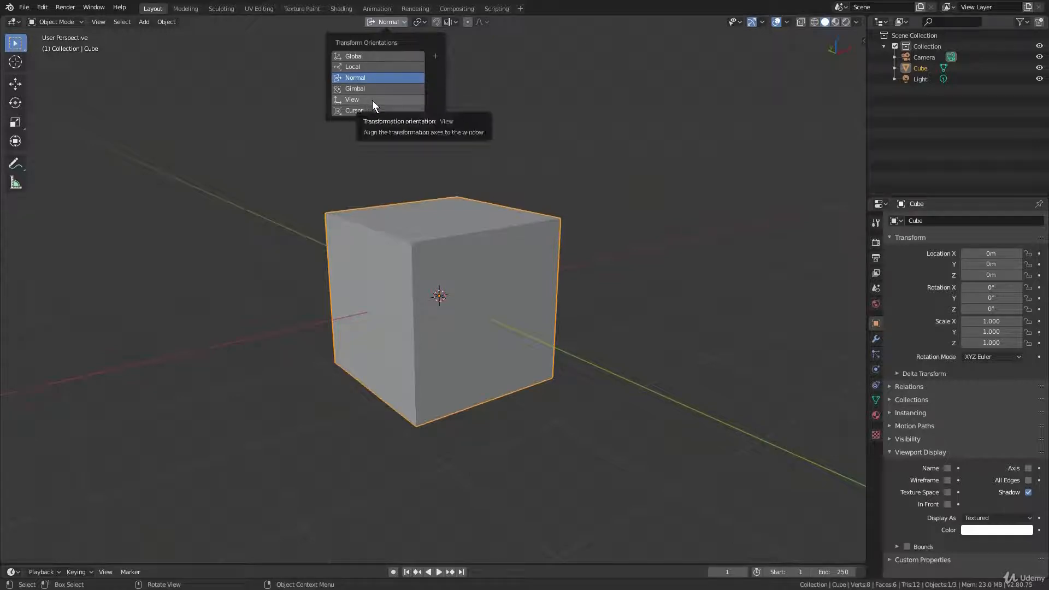
left_click(372, 100)
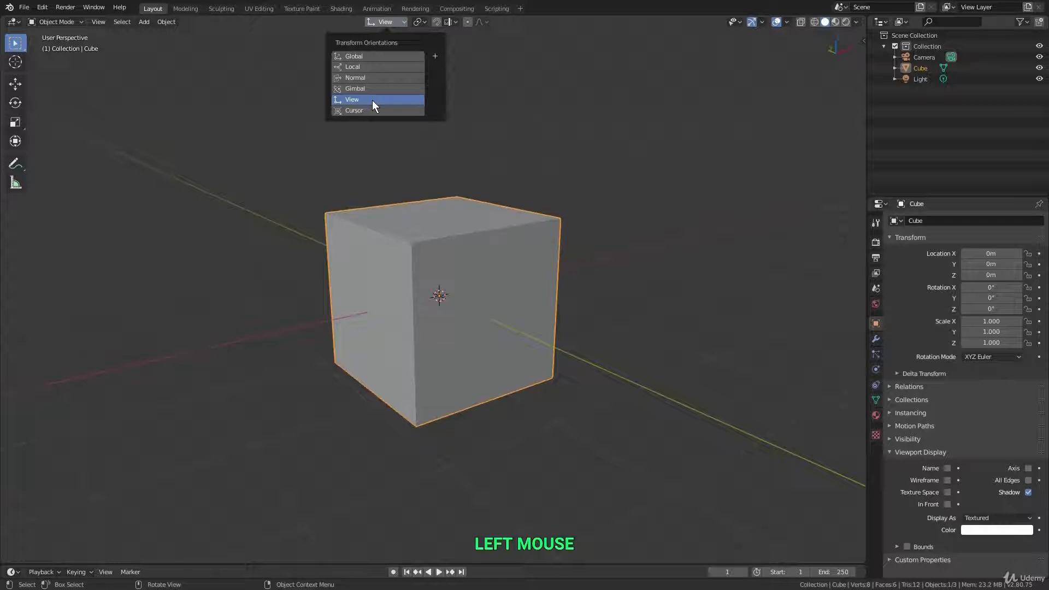
Try moving the cube along the view's X axis, cancelling the move
scroll(428, 252, "down", 4)
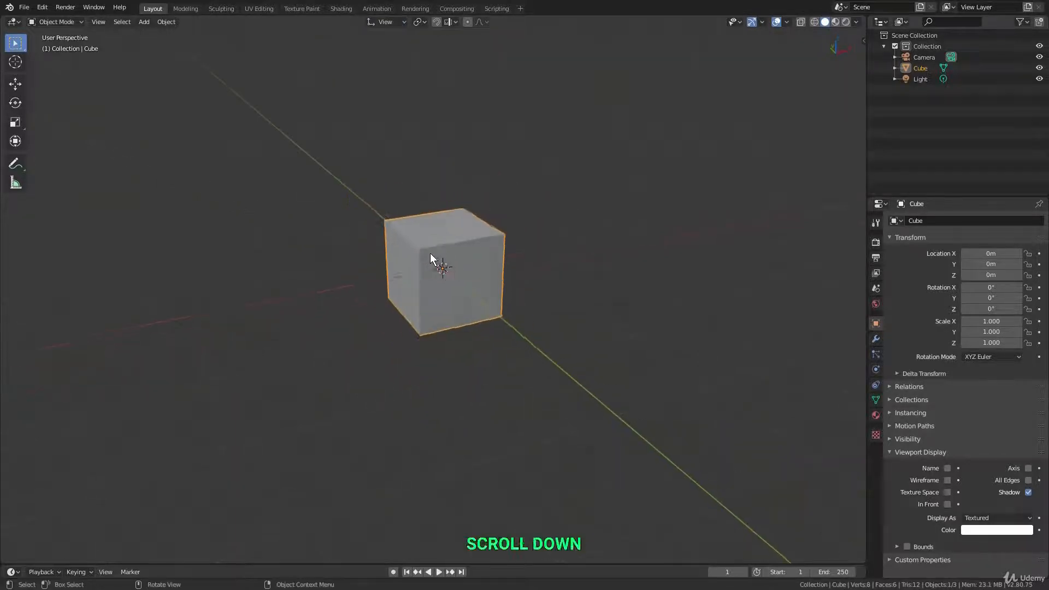
middle_click_drag(431, 254, 445, 274)
key("g")
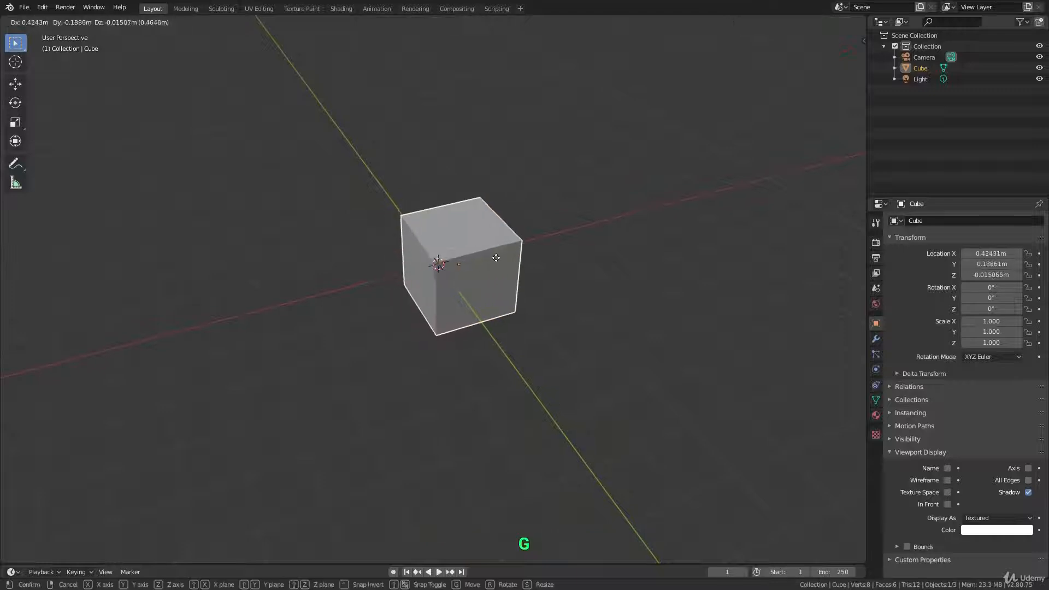
key("x")
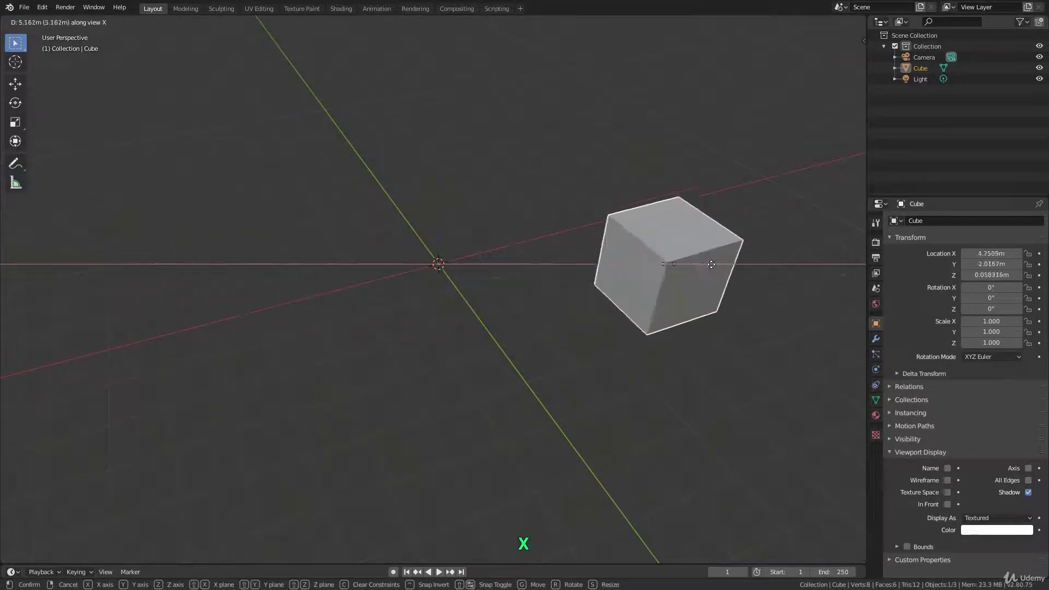
right_click(545, 262)
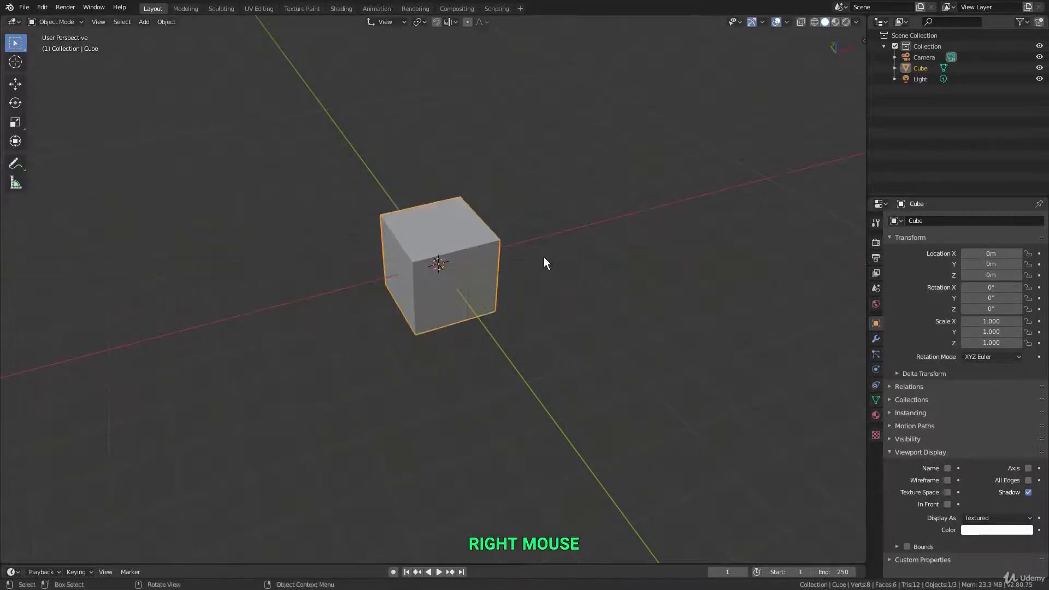
Try moving the cube along the view's Y axis and along the view's Z axis, cancelling both moves
key("g")
key("y")
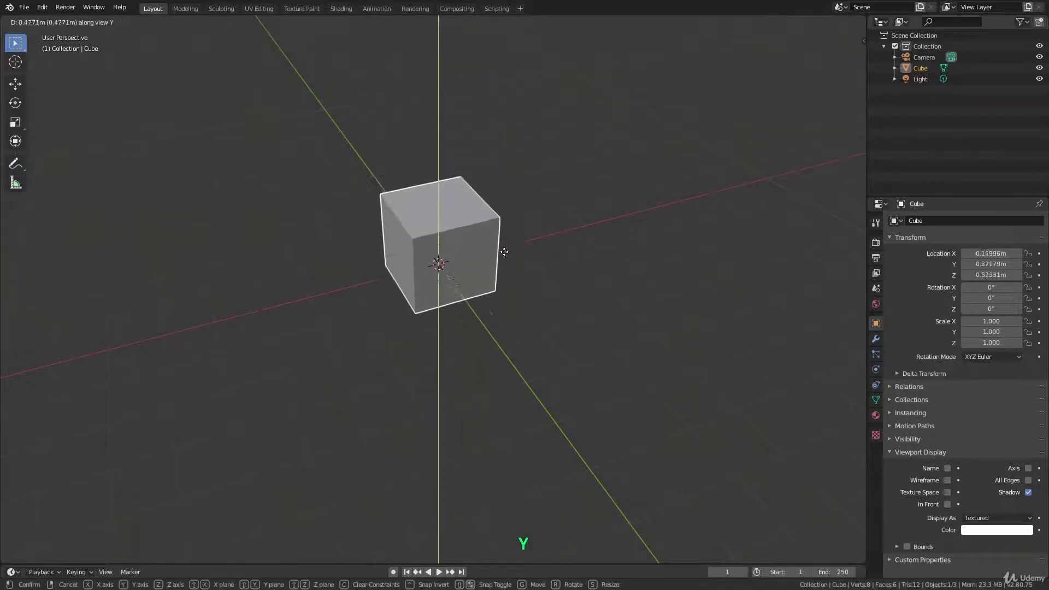
right_click(470, 245)
key("g")
key("z")
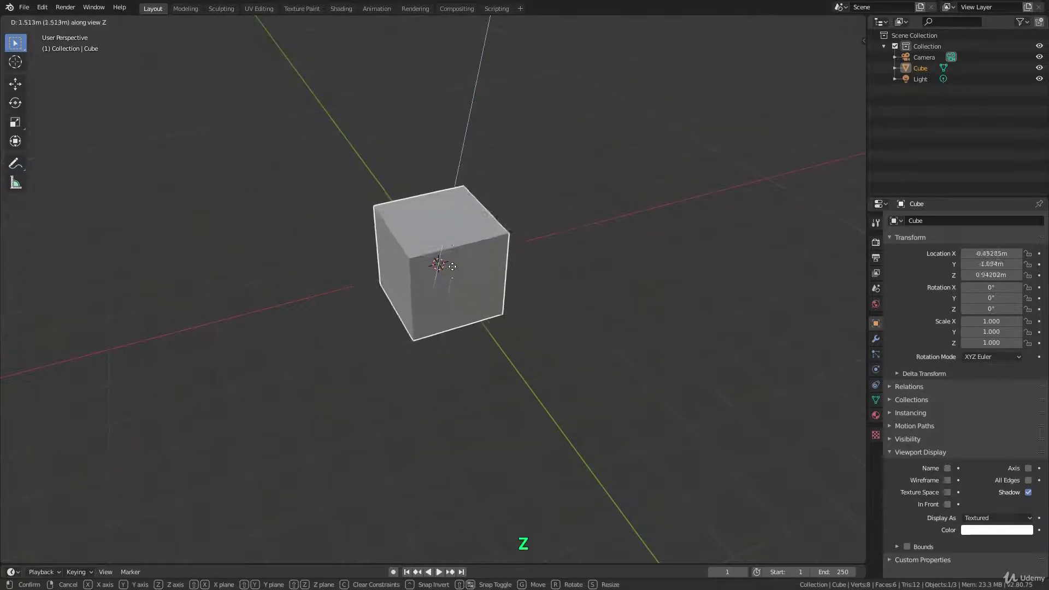
right_click(456, 216)
Try moving the cube along the view's X axis twice more from a different viewing angle, cancelling each move
middle_click_drag(456, 214, 483, 235)
key("g")
key("x")
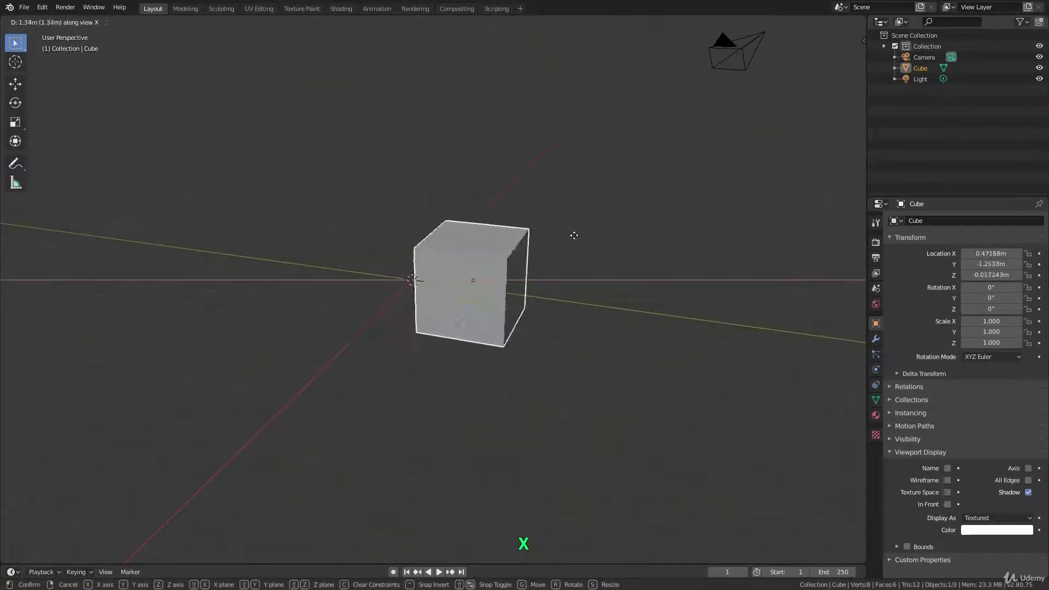
right_click(473, 272)
middle_click_drag(471, 273, 528, 255, "shift")
key("g")
key("x")
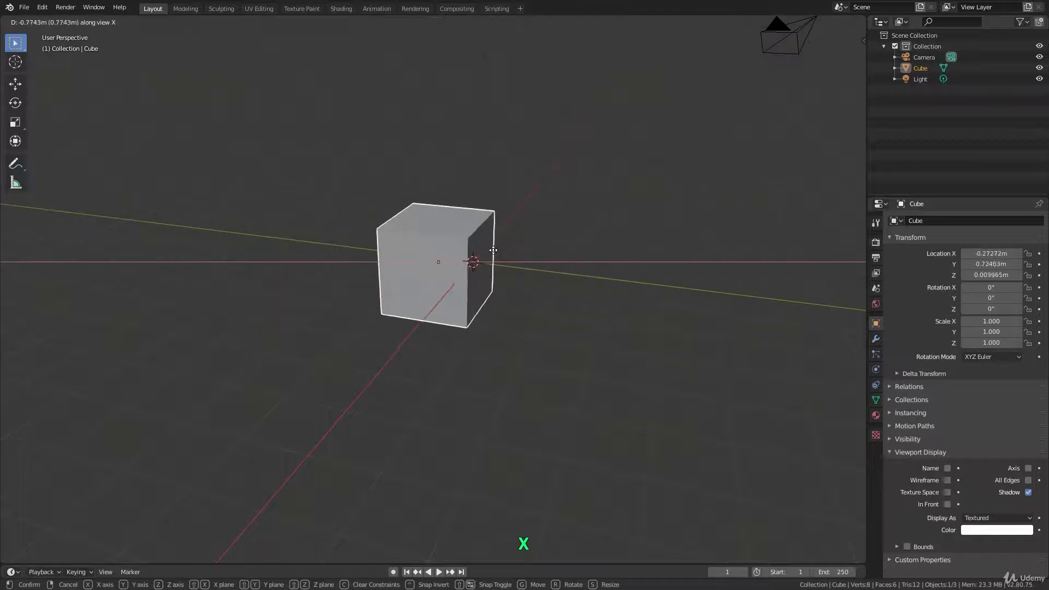
right_click(399, 364)
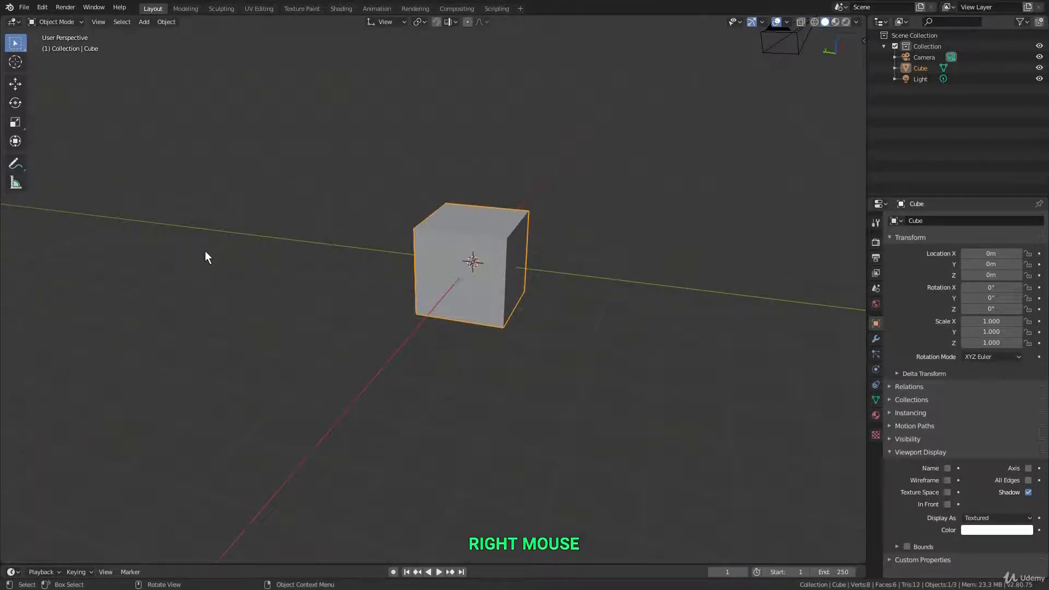
Switch to the camera view and try moving the cube along the camera's X axis, cancelling the move
key("KP_0")
key("g")
key("x")
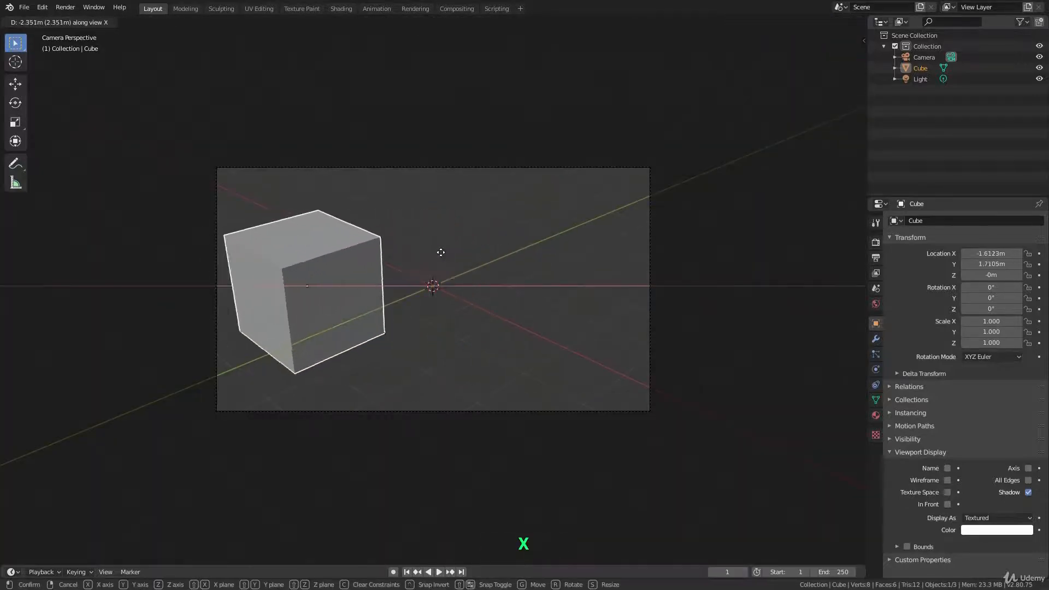
right_click(399, 262)
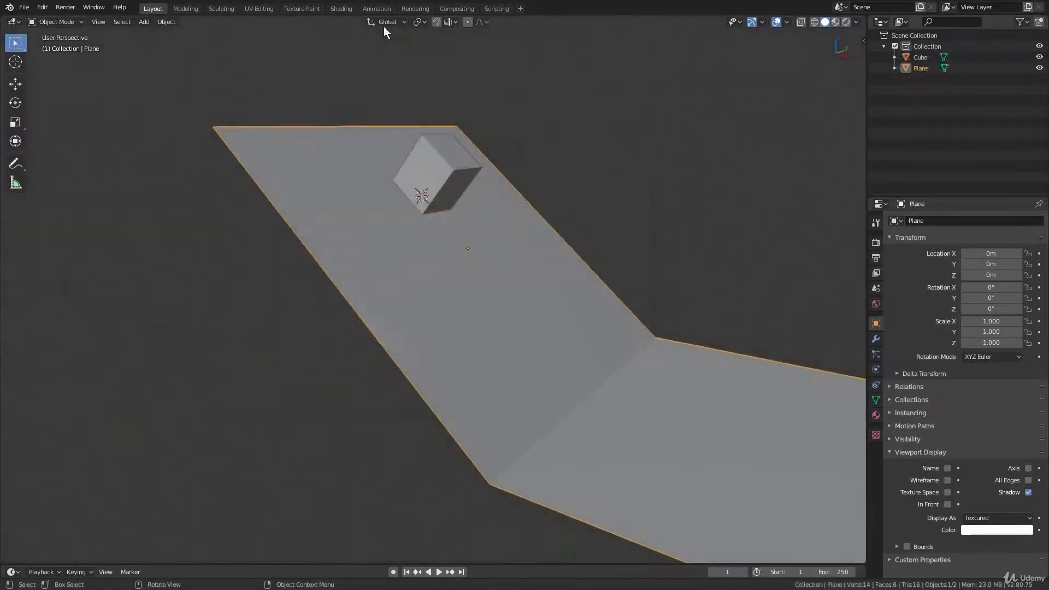
Set the transform orientation to Cursor in the scene with the cube on the sloped plane
left_click(386, 21)
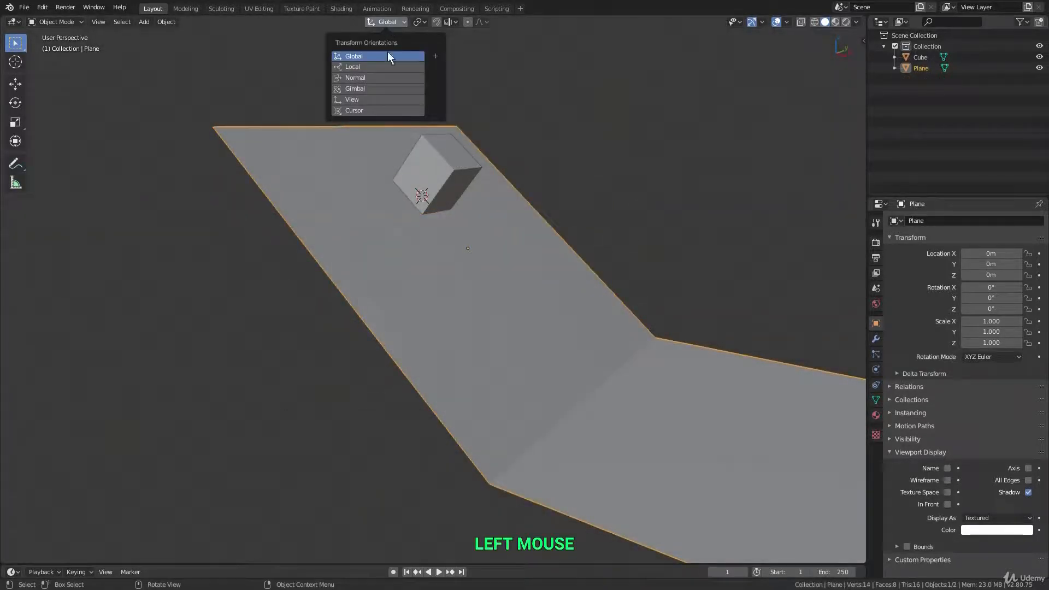
left_click(372, 110)
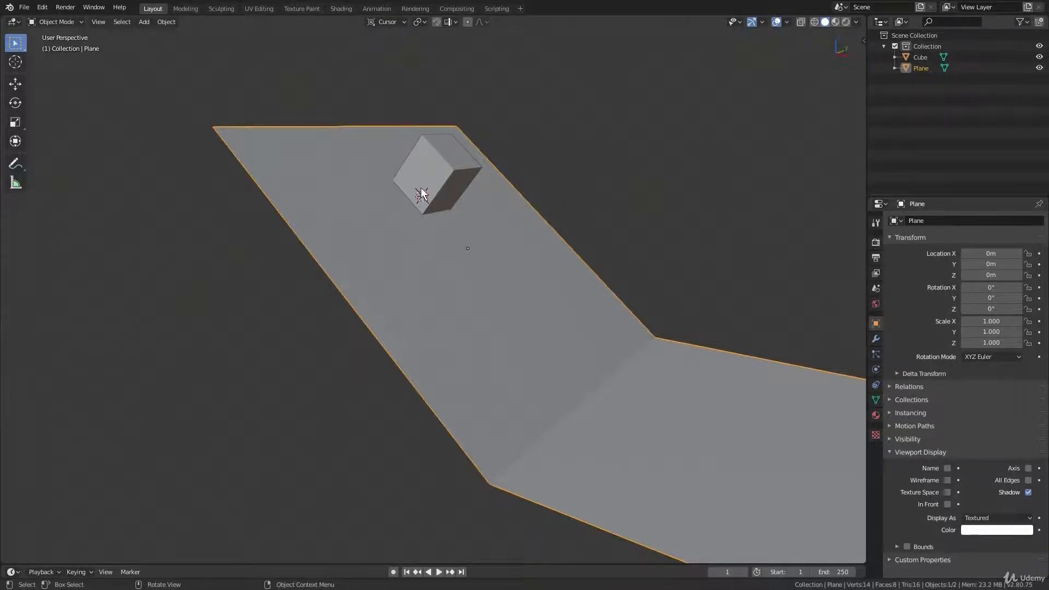
Examine how the 3D cursor and the cube are aligned with the sloped plane
middle_click_drag(421, 192, 346, 202)
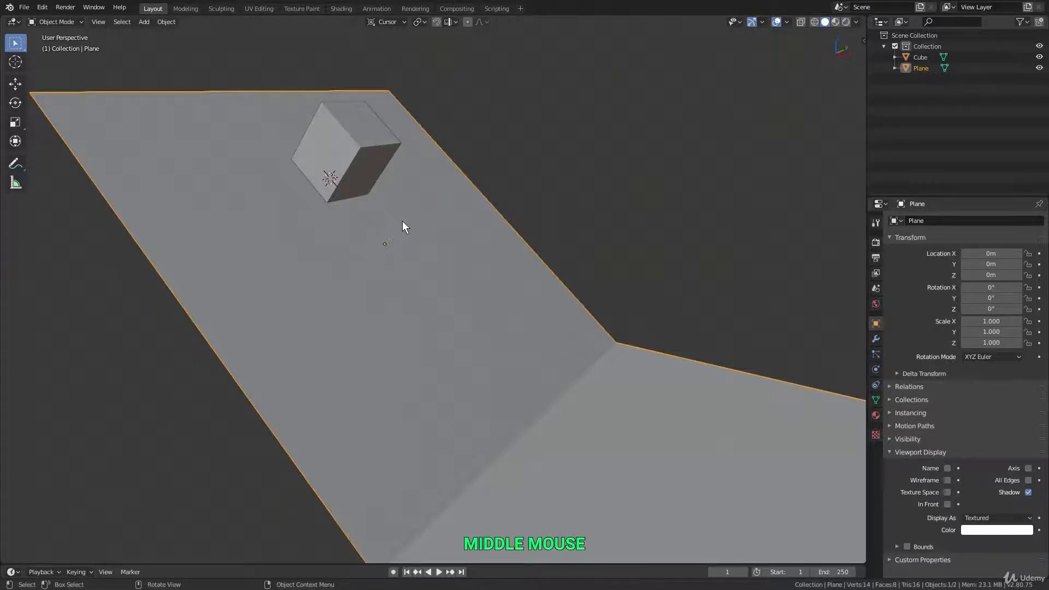
scroll(331, 180, "up", 2)
middle_click_drag(332, 180, 385, 221, "shift")
scroll(384, 221, "up", 2)
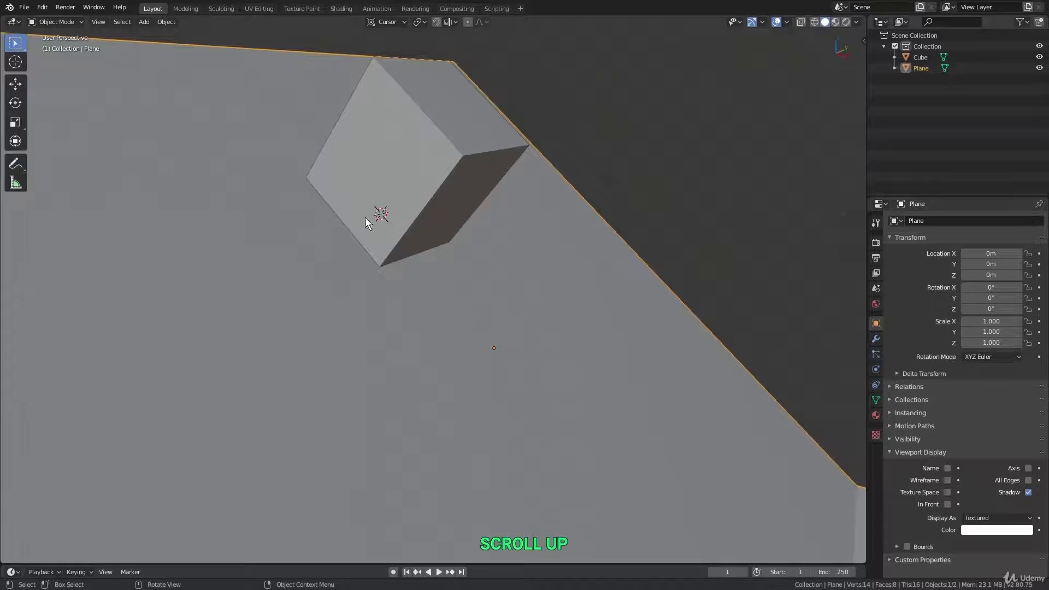
middle_click_drag(365, 217, 354, 222)
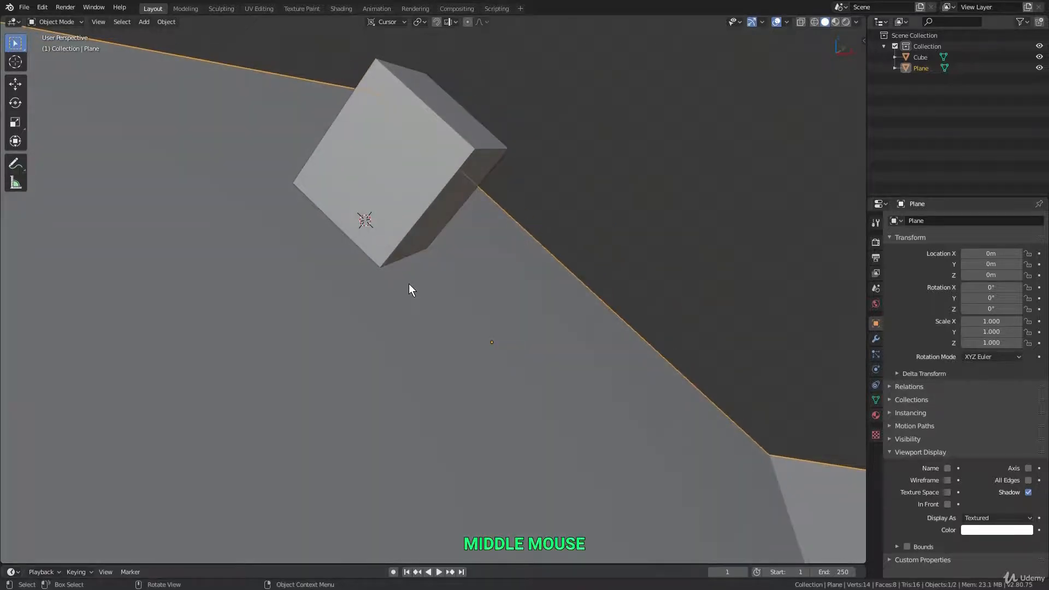
middle_click_drag(408, 289, 452, 208)
scroll(382, 191, "up", 3)
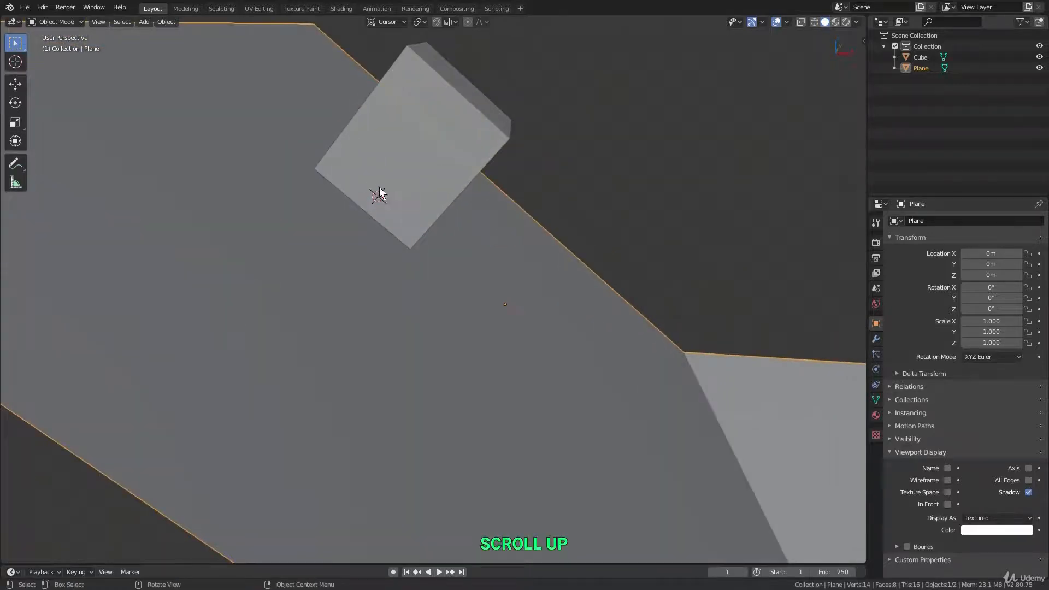
scroll(382, 198, "up", 2)
middle_click_drag(388, 206, 445, 249)
scroll(468, 266, "down", 3)
Select the cube and try moving it along the cursor's X axis, cancelling the move
left_click(431, 175)
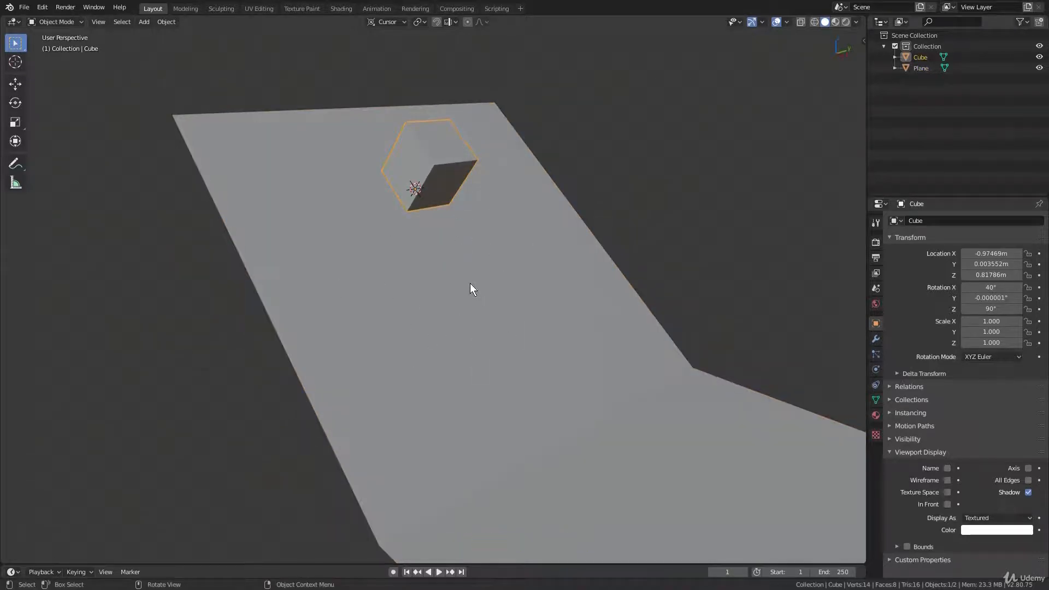
key("g")
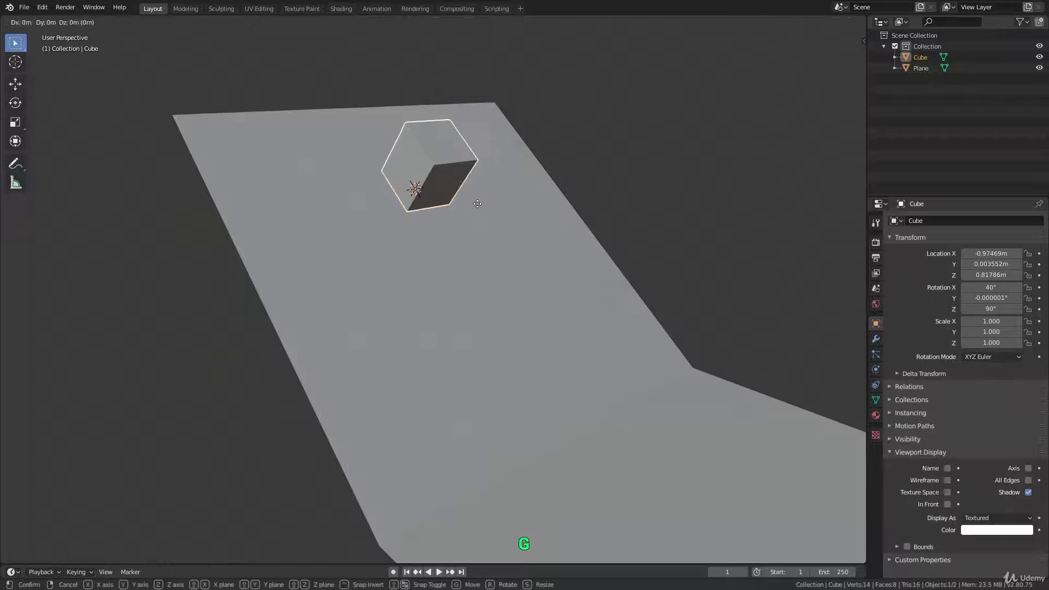
key("x")
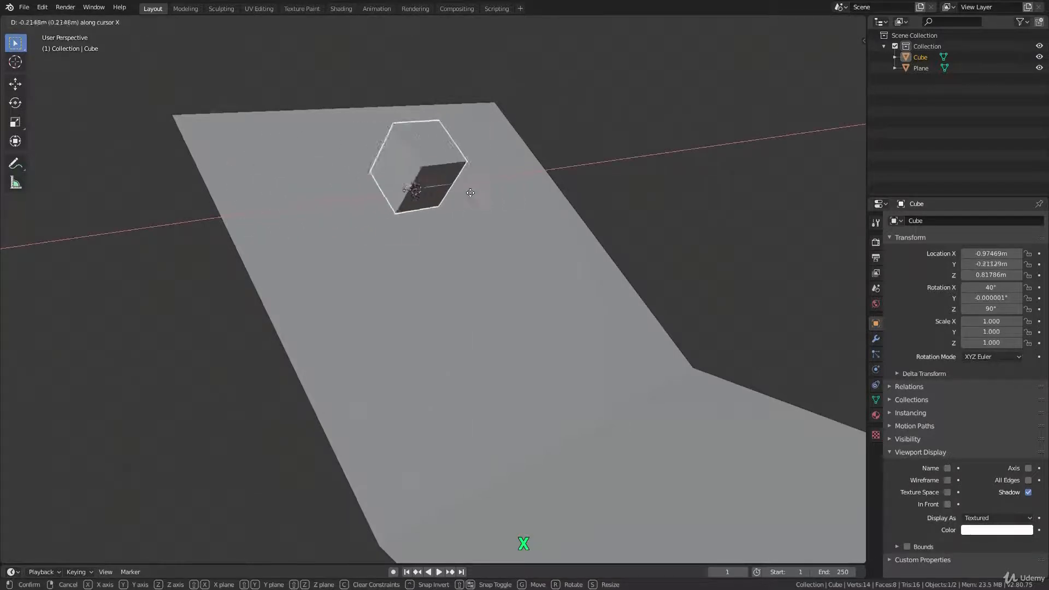
right_click(444, 193)
Slide the cube down the slope by about -1.86 m along the cursor's Y axis
key("g")
key("y")
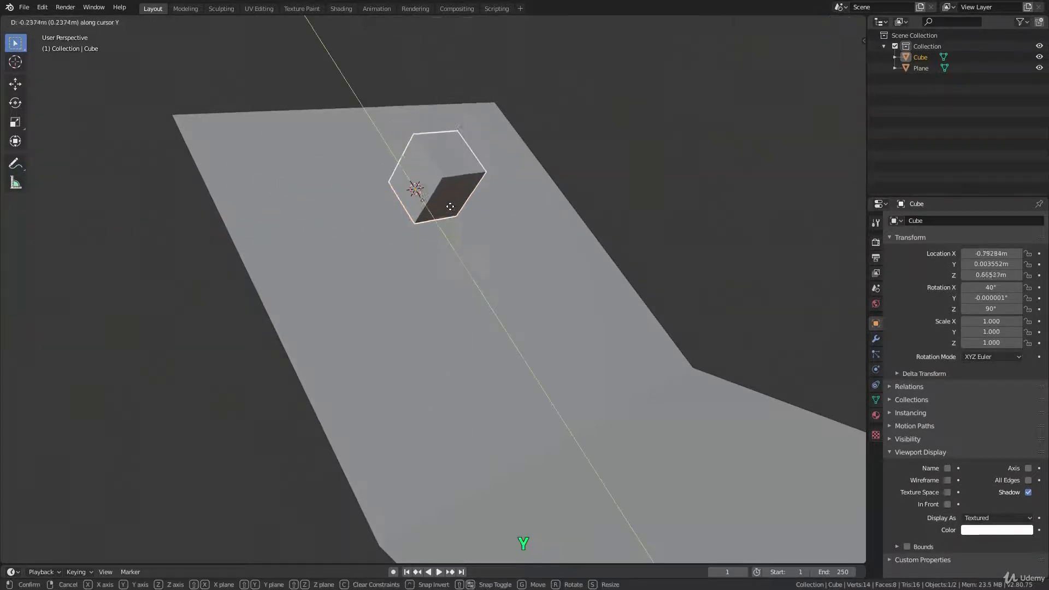
left_click(481, 303)
mouse_move(482, 303)
middle_mouse_down()
mouse_move(558, 263)
mouse_move(546, 281)
mouse_move(475, 301)
middle_mouse_up()
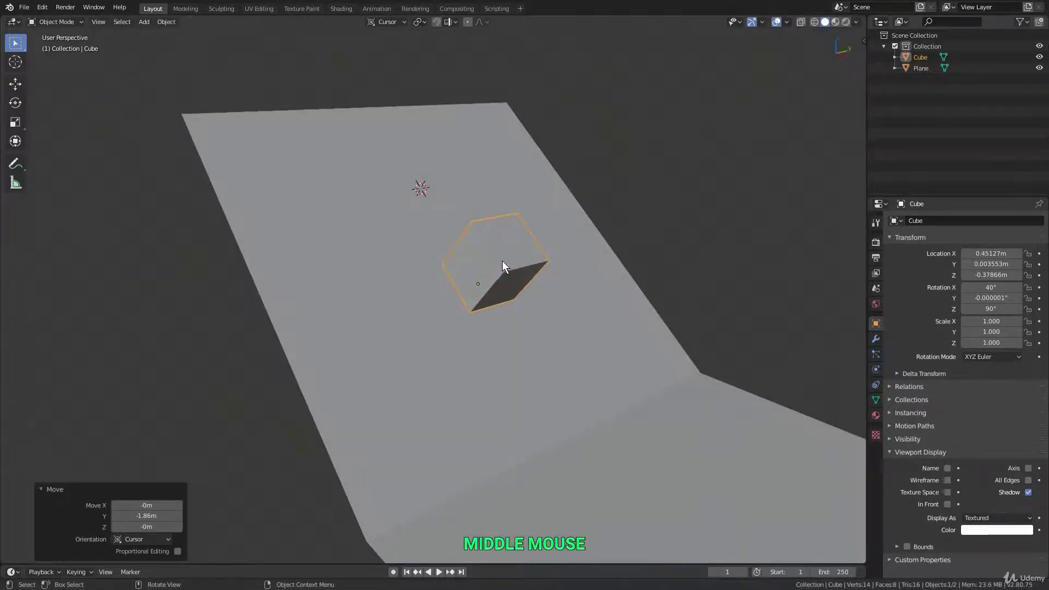
Try moving the cube away from the slope along the cursor's Z axis, cancelling the move
middle_click_drag(502, 263, 515, 255)
key("g")
key("z")
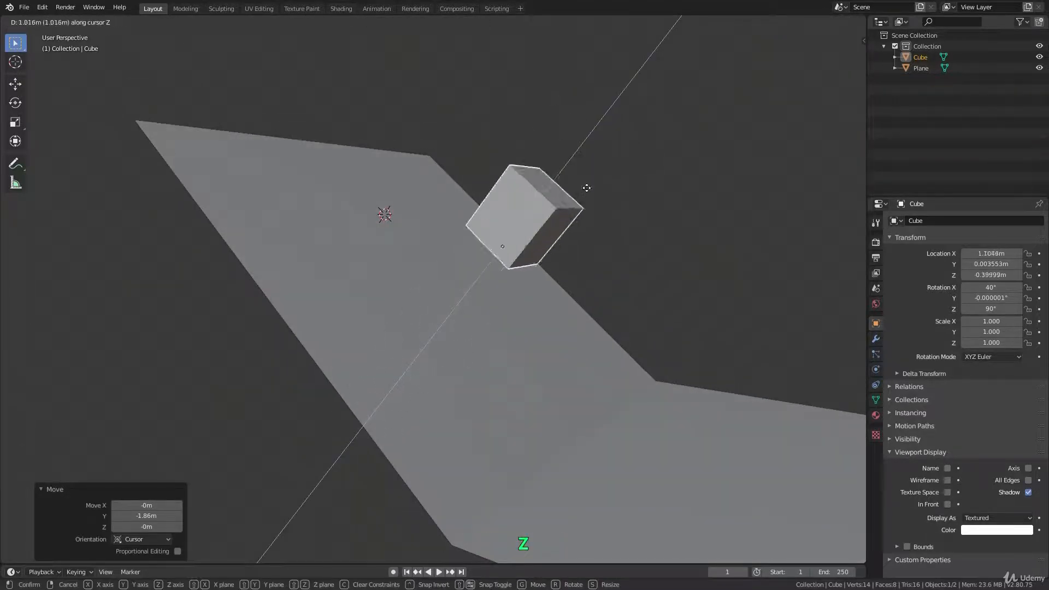
right_click(488, 288)
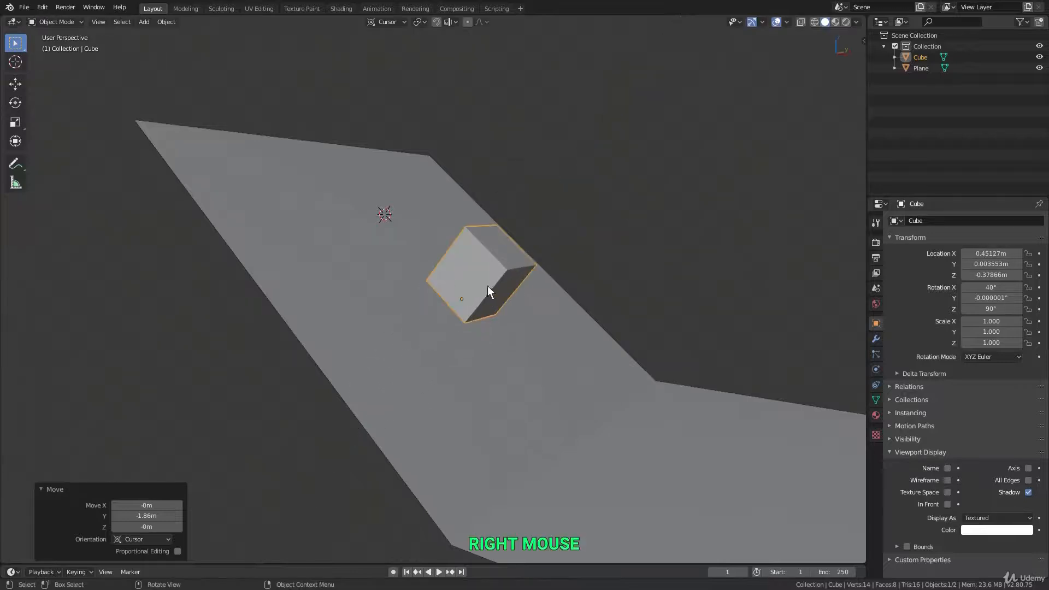
middle_click_drag(487, 286, 459, 302)
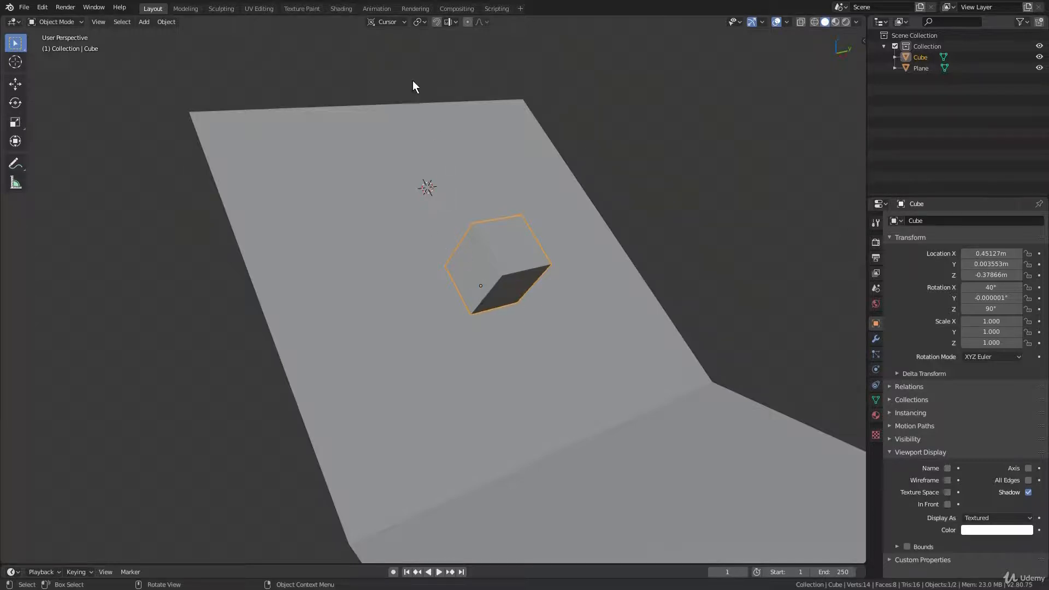
Turn on the cube's Axis display in its viewport display settings and view the scene in wireframe
left_click(388, 23)
left_click(1027, 468)
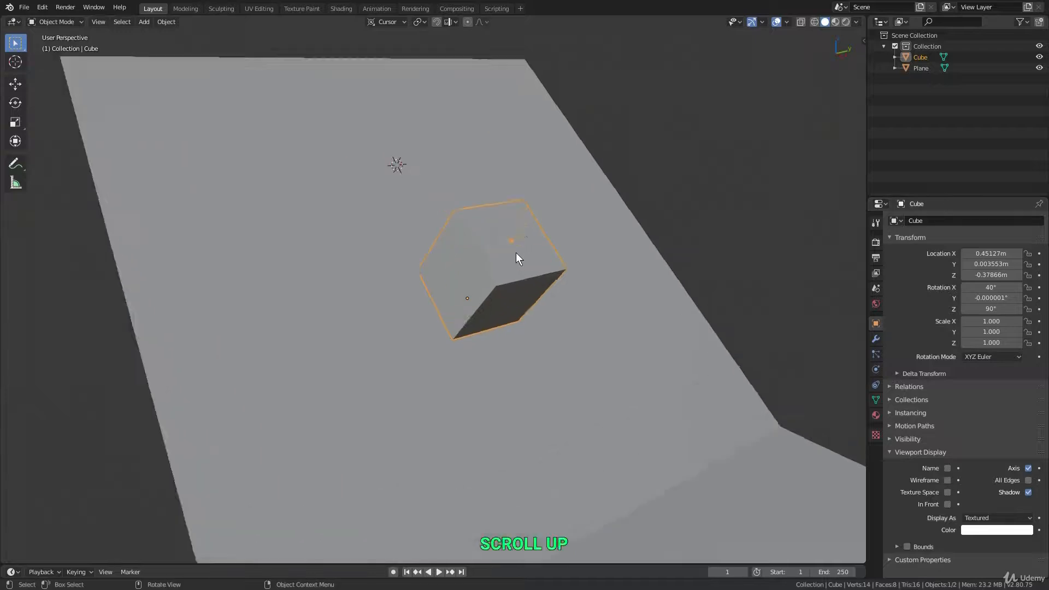
key("shift+z")
middle_click_drag(509, 252, 396, 236)
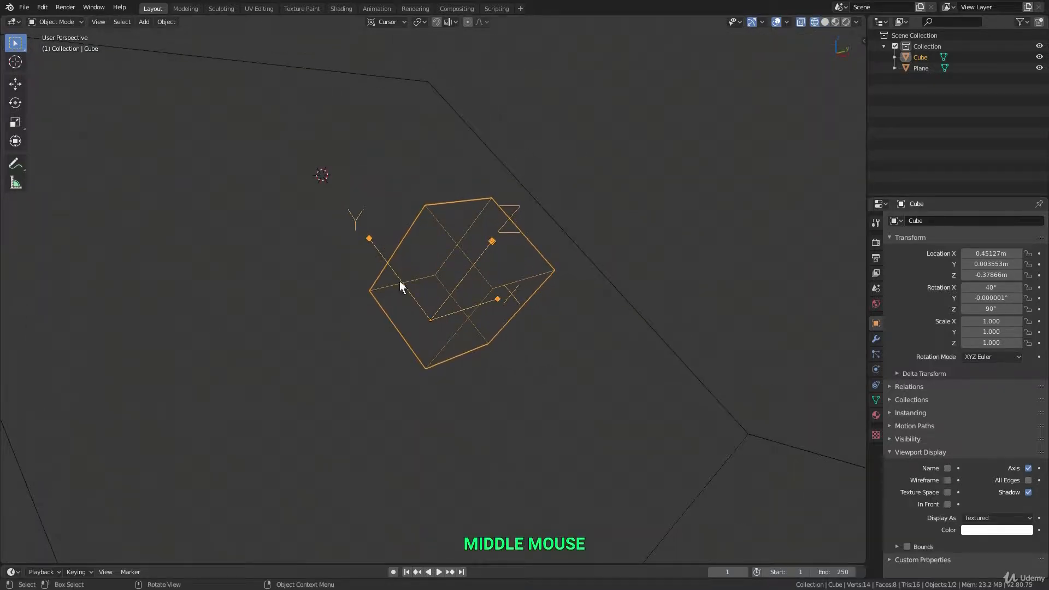
scroll(493, 319, "down", 2)
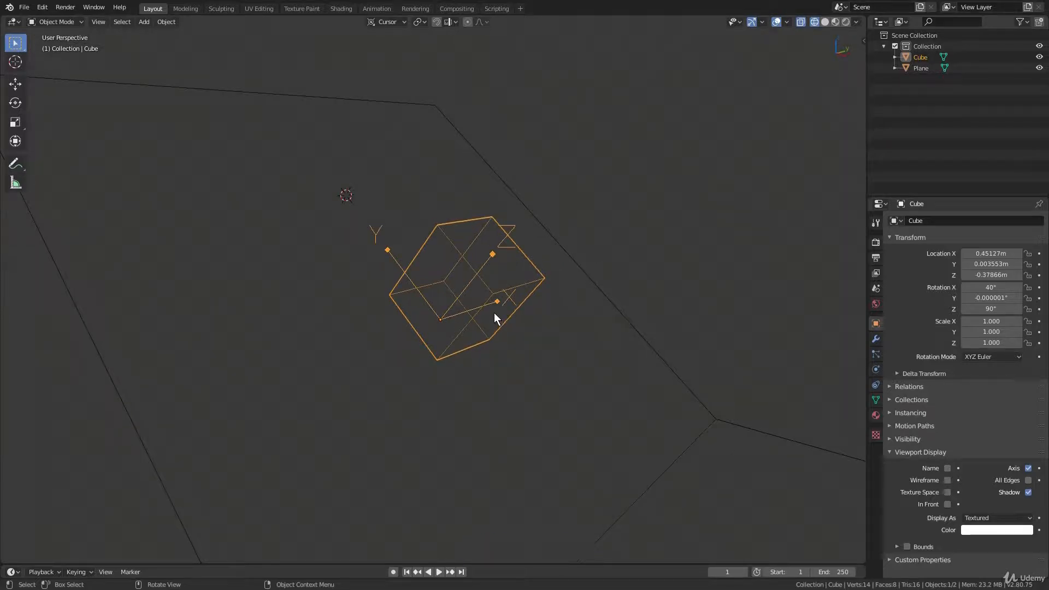
Create a custom transform orientation from the selected cube and return the scene to solid shading
left_click(398, 23)
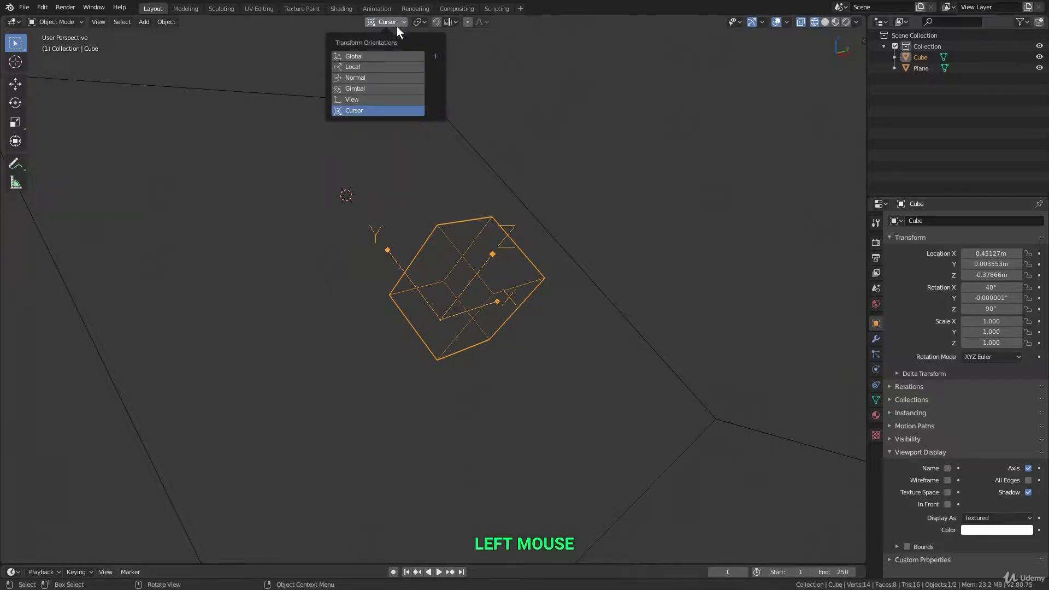
left_click(436, 56)
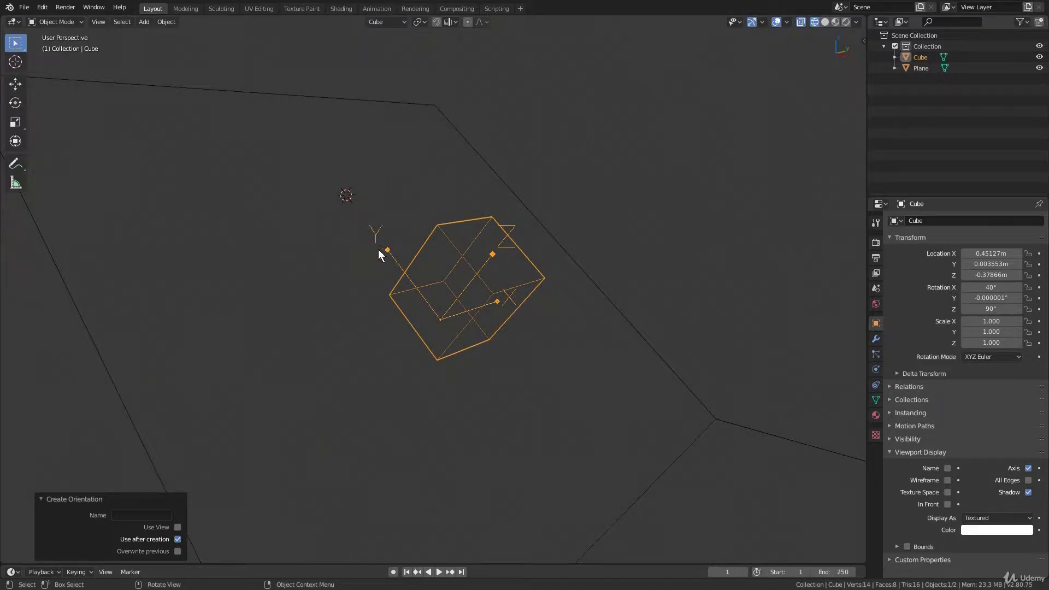
scroll(490, 310, "down", 3)
key("shift+z")
mouse_move(497, 306)
middle_mouse_down()
mouse_move(478, 297)
mouse_move(518, 300)
middle_mouse_up()
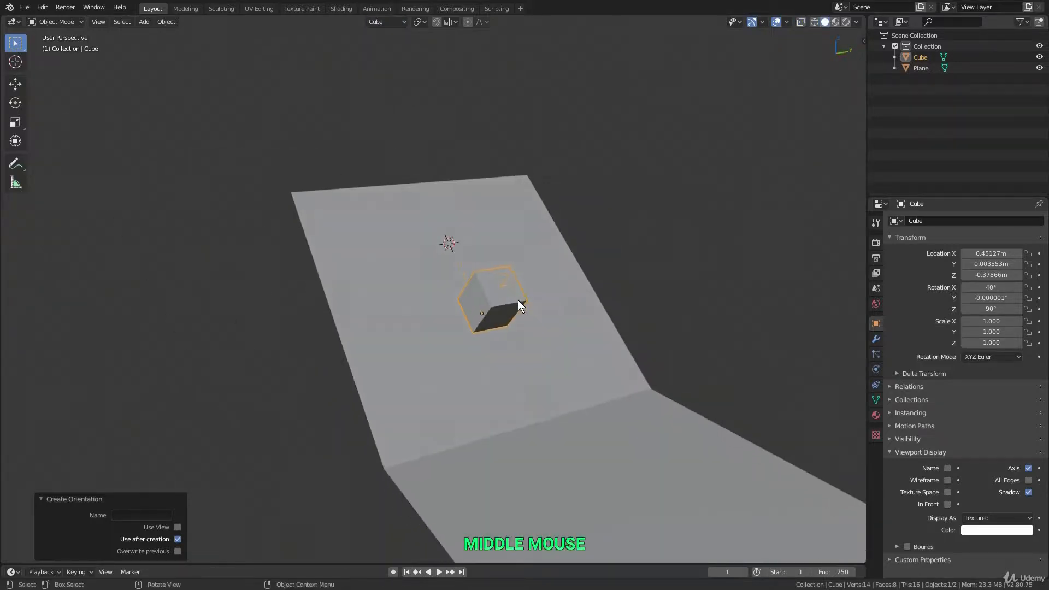
Add a UV sphere at the 3D cursor and scale it down to about 0.219
key("shift+a")
mouse_move(510, 283)
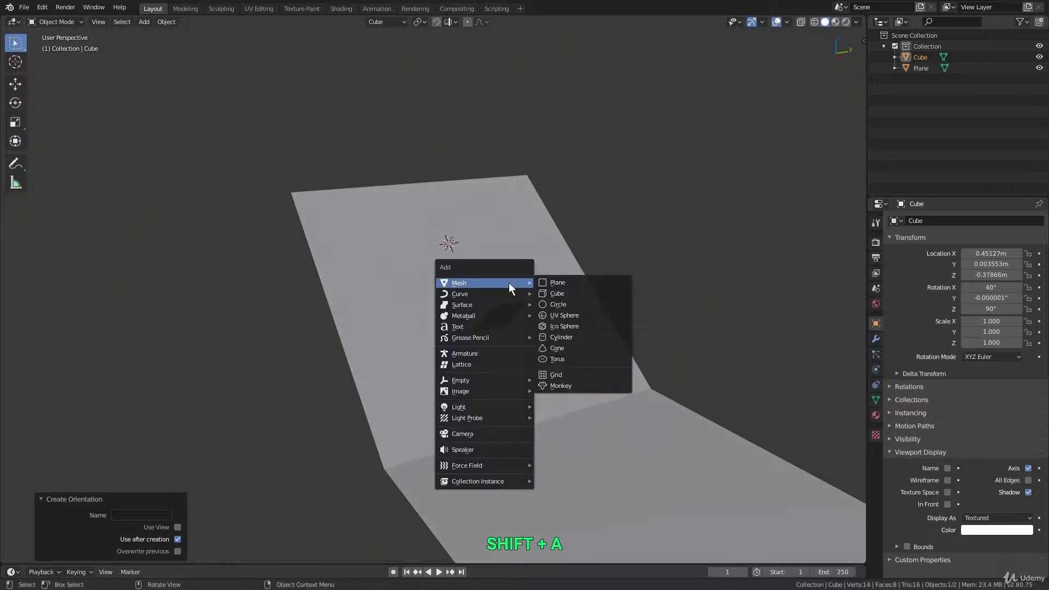
left_click(558, 314)
middle_click_drag(558, 314, 440, 219)
key("s")
left_click(425, 251)
Move the sphere slightly off the 3D cursor, by about 0.185 m in X, 0.113 m in Y and 0.101 m in Z
scroll(425, 250, "up", 4)
key("g")
left_click(463, 226)
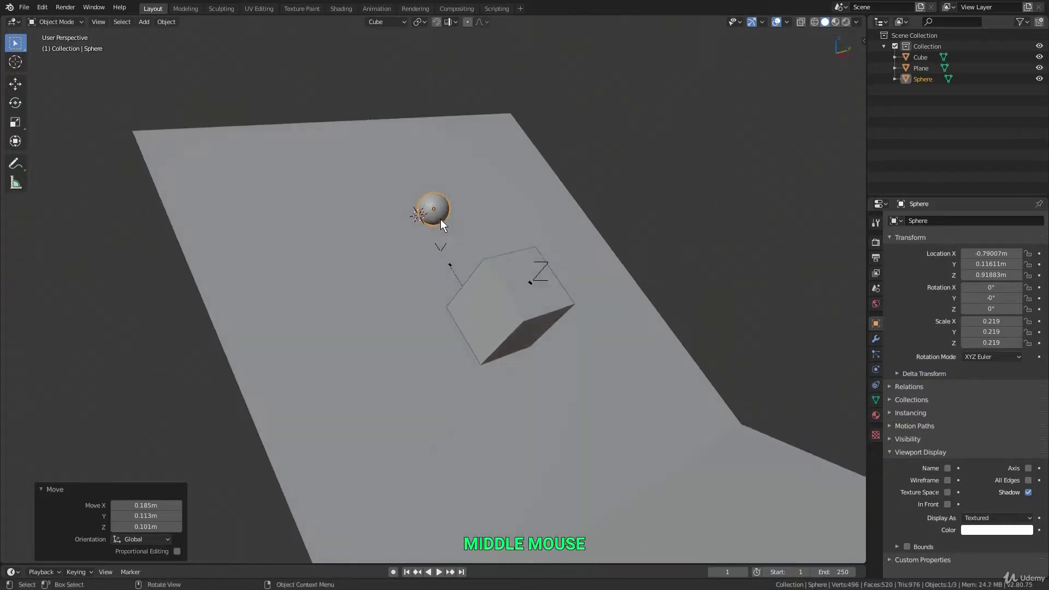
Slide the sphere down the slope by about -3.27 m along the custom Cube orientation's Y axis
key("g")
key("y")
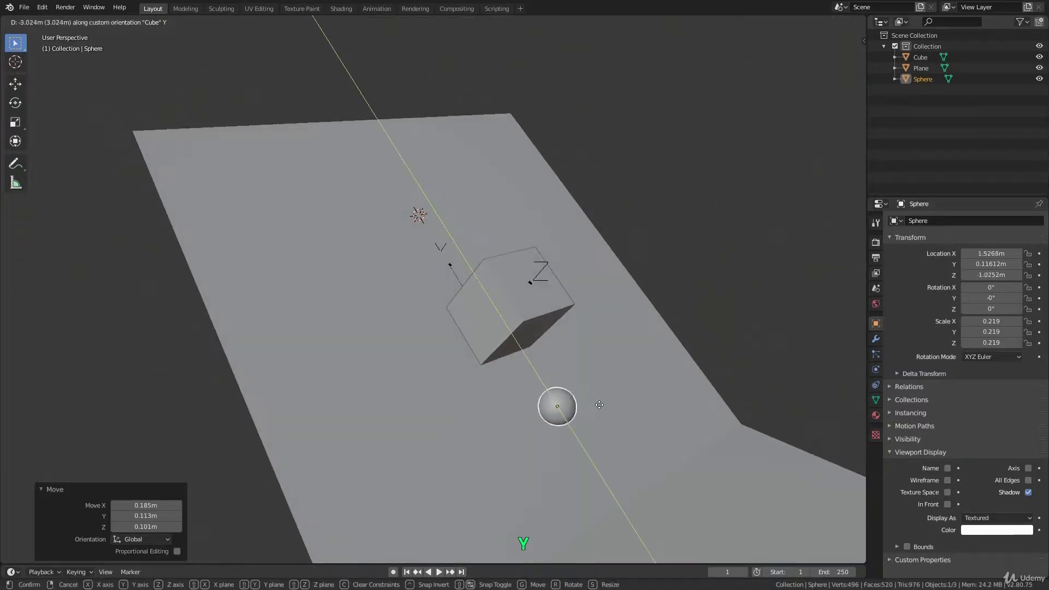
left_click(542, 342)
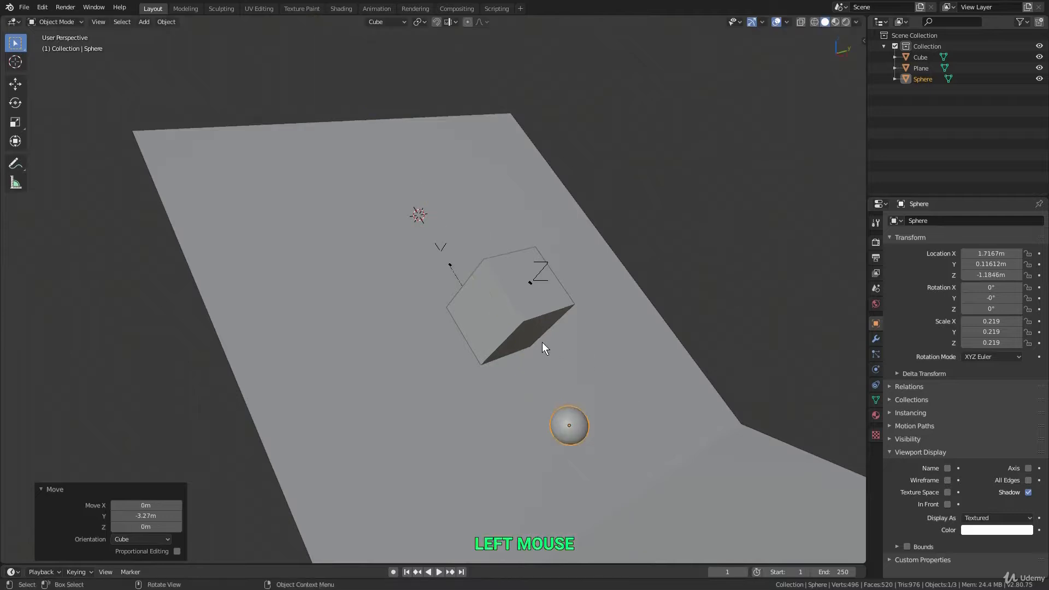
Try moving the sphere along the custom Cube orientation's X and Z axes, cancelling the move
middle_click_drag(542, 342, 457, 266)
key("g")
key("x")
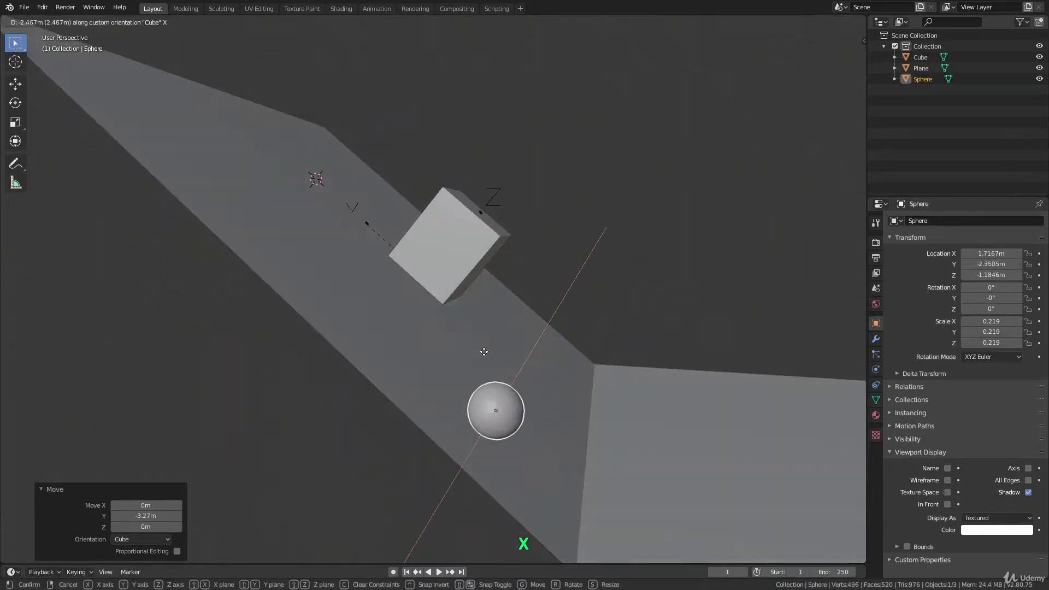
key("z")
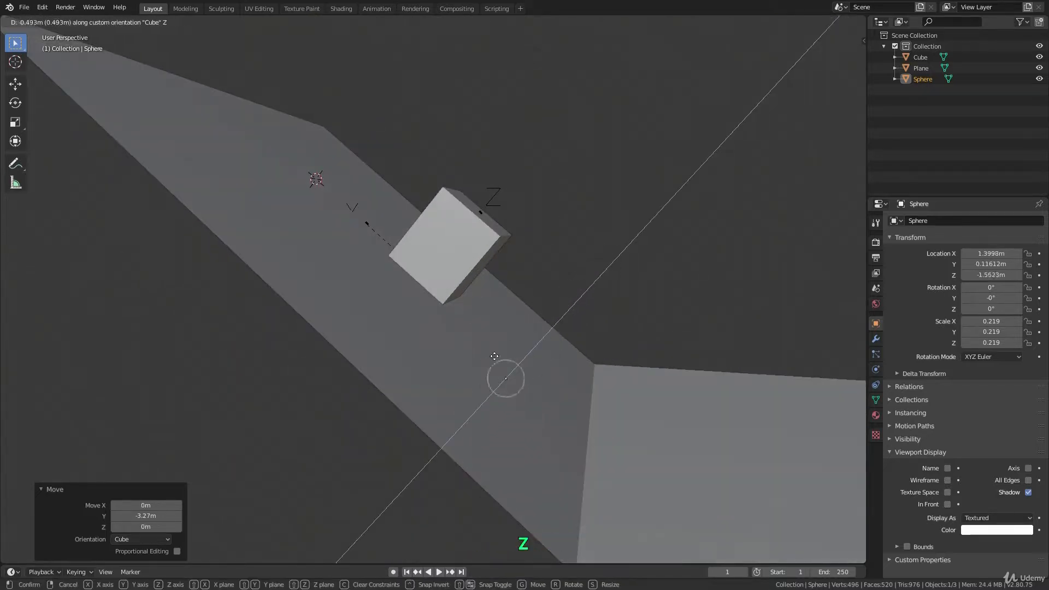
left_click(470, 405)
middle_click_drag(469, 405, 441, 317)
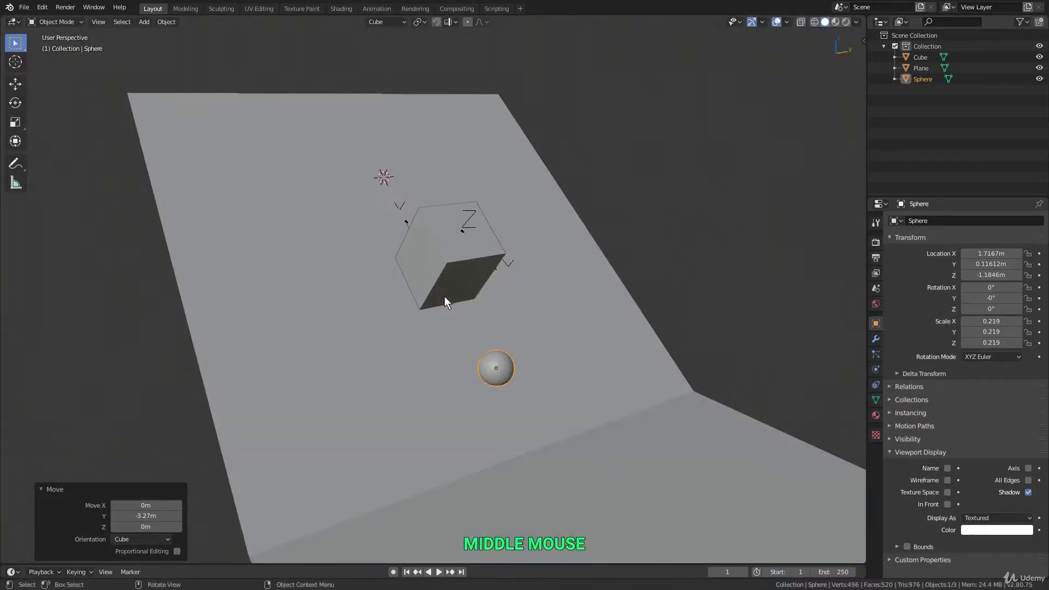
scroll(444, 296, "down", 3)
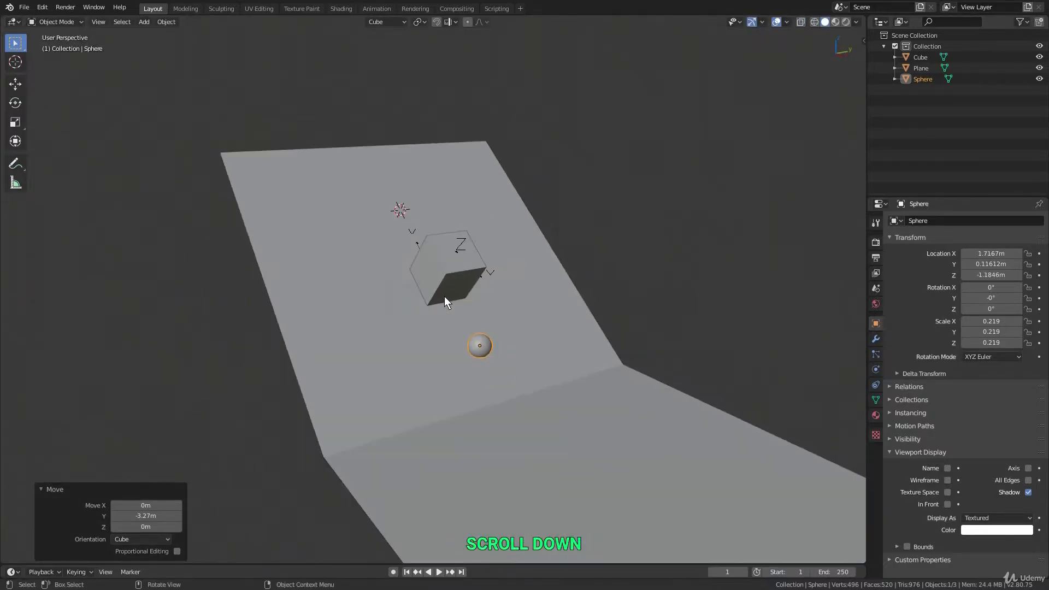
Check the list of transform orientations and try moving the sphere along the custom Cube orientation's X axis, cancelling the move
left_click(401, 24)
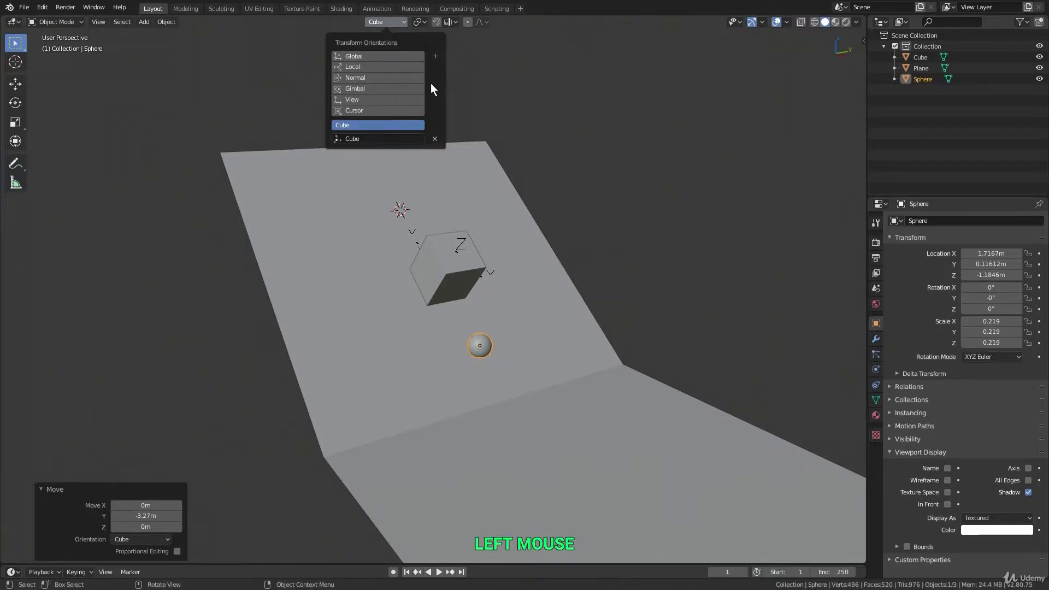
middle_click_drag(442, 284, 459, 336)
key("g")
key("x")
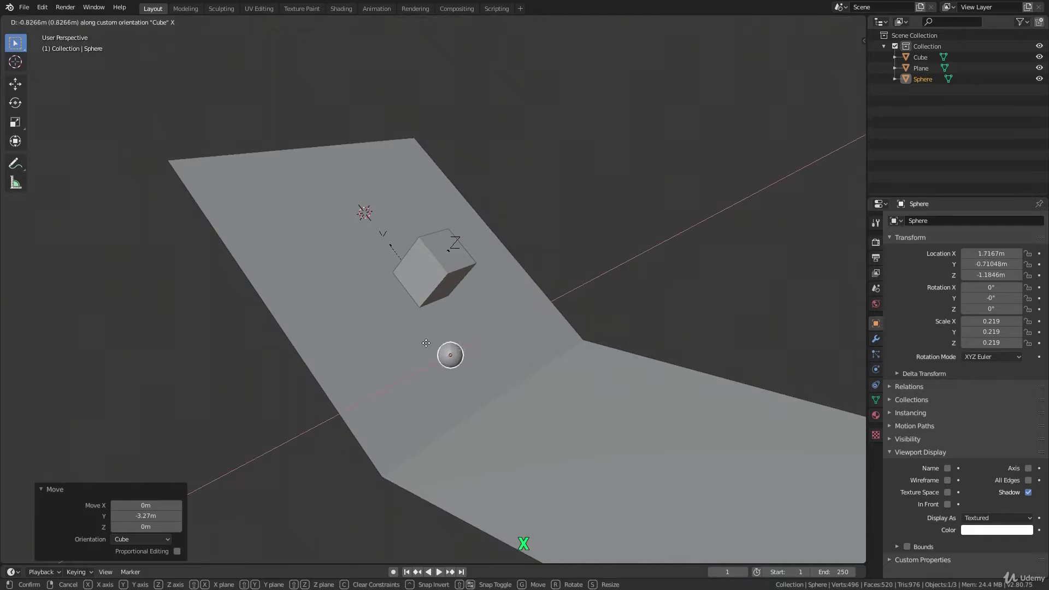
right_click(469, 330)
Move the sphere about 0.101 m along the Y axis and about -1.22 m along the X axis of the custom Cube orientation
key("g")
key("y")
left_click(481, 318)
key("g")
key("x")
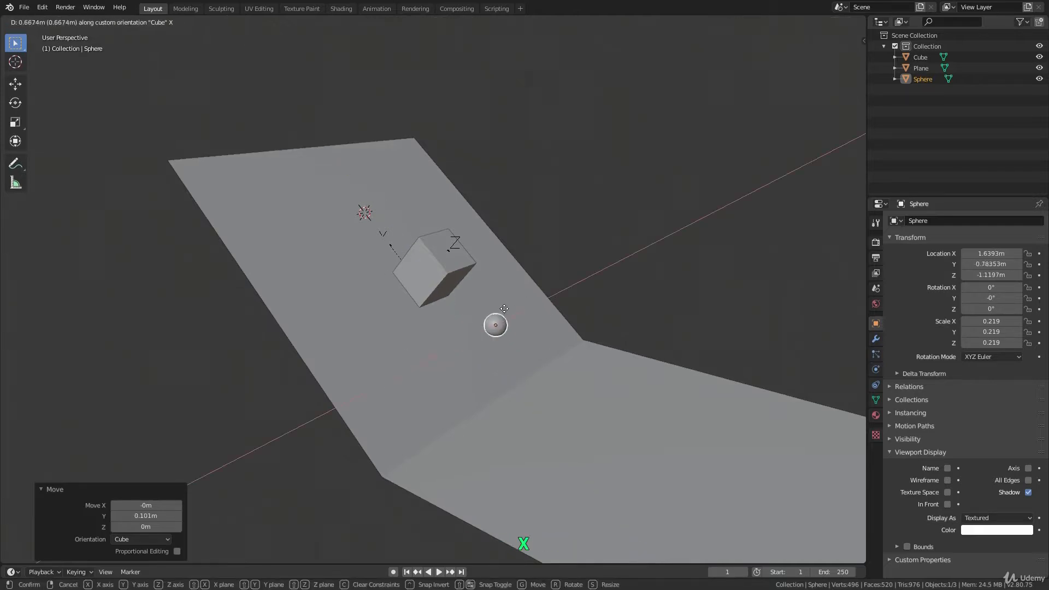
left_click(440, 322)
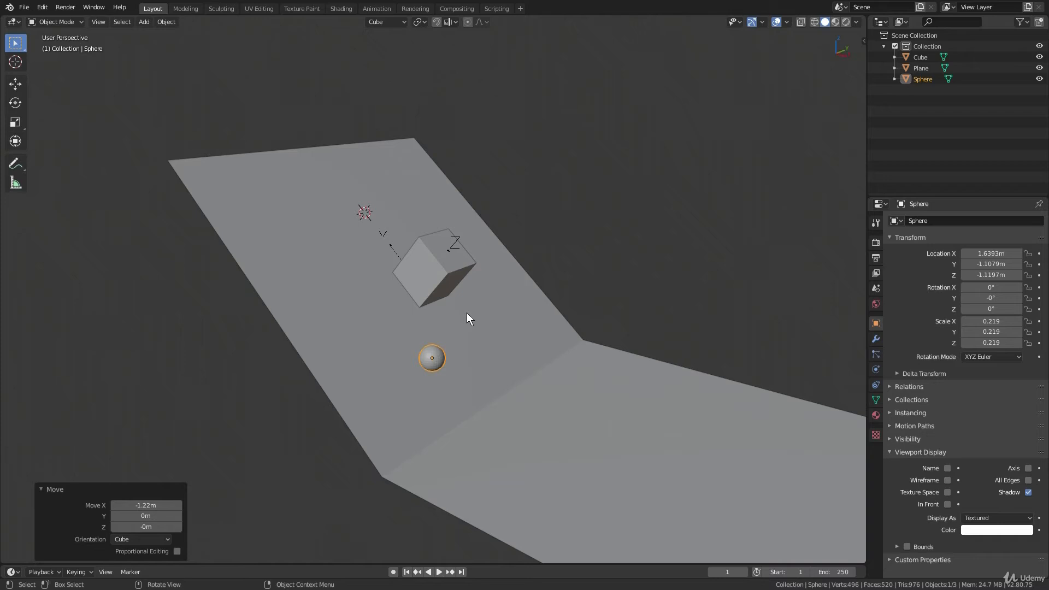
Delete the custom Cube orientation and set the transform orientation to Global
left_click(392, 25)
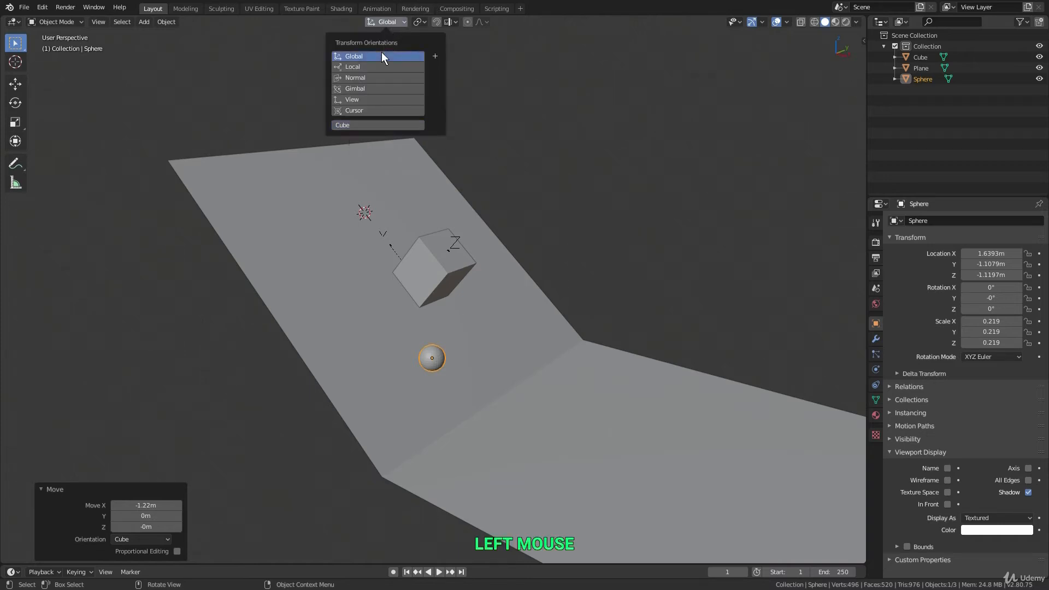
left_click(381, 51)
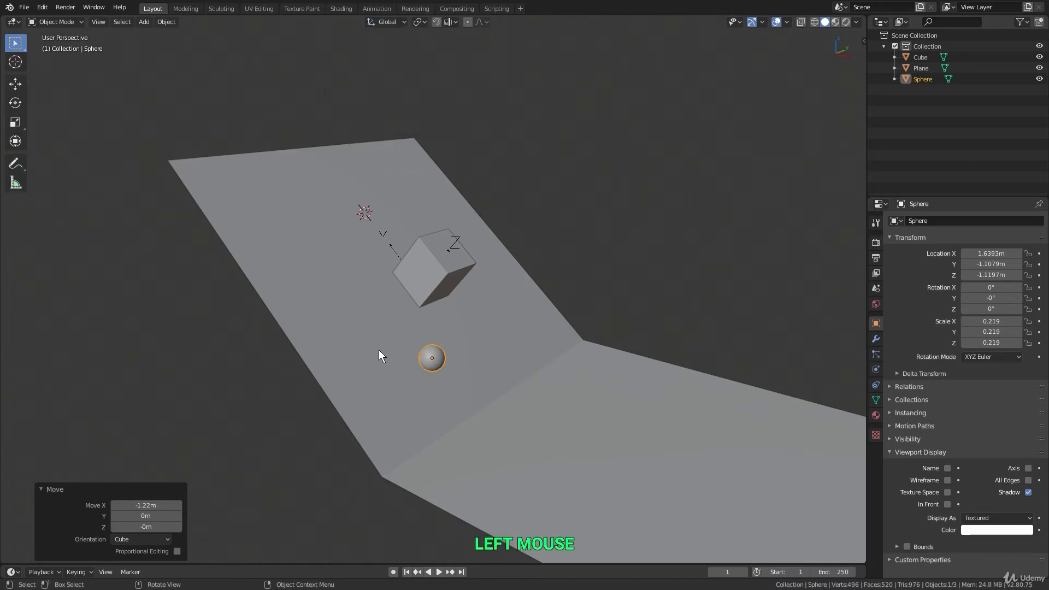